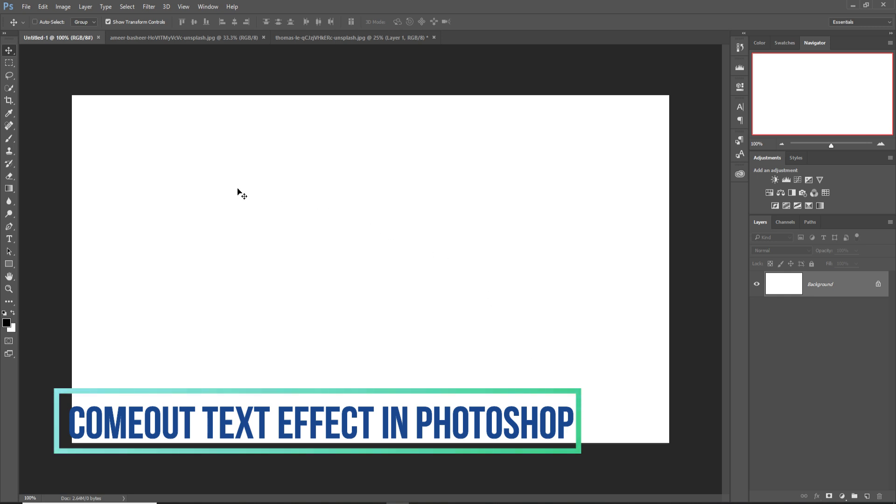
Pick the Horizontal Type tool from the left toolbar
left_click(9, 239)
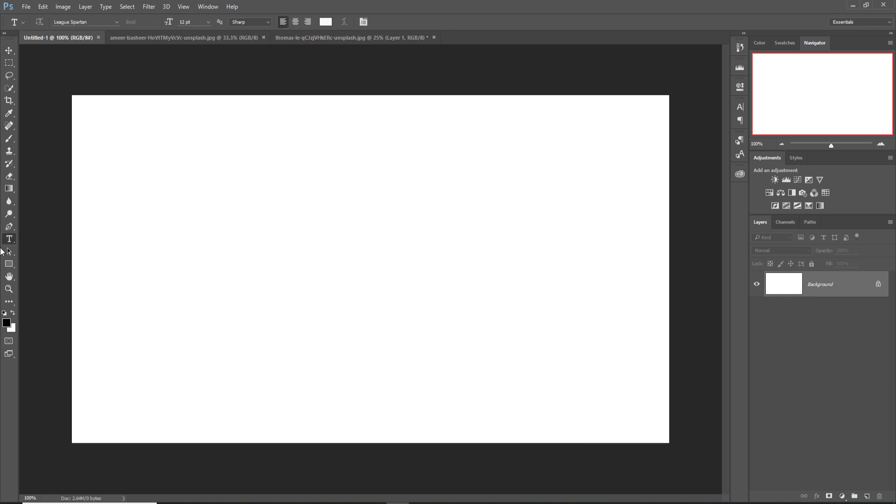
Type a letter B near the canvas centre and colour it bright red
left_click(312, 225)
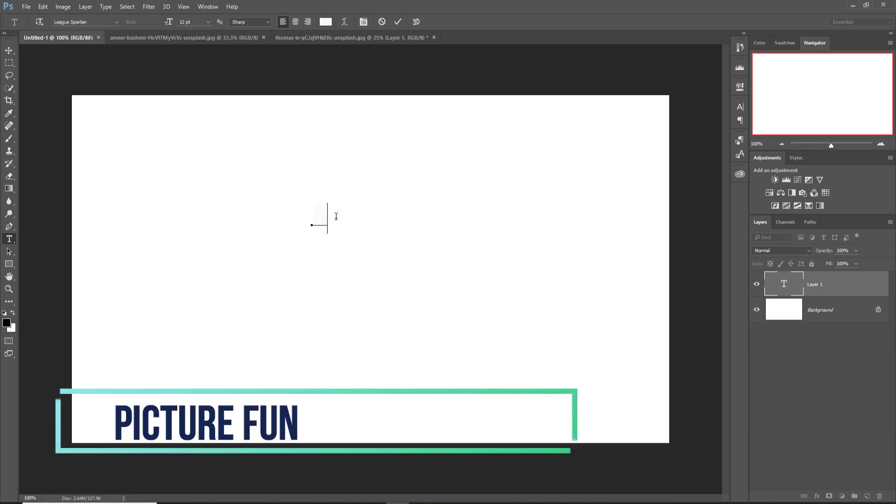
key("ctrl+a")
left_click(326, 22)
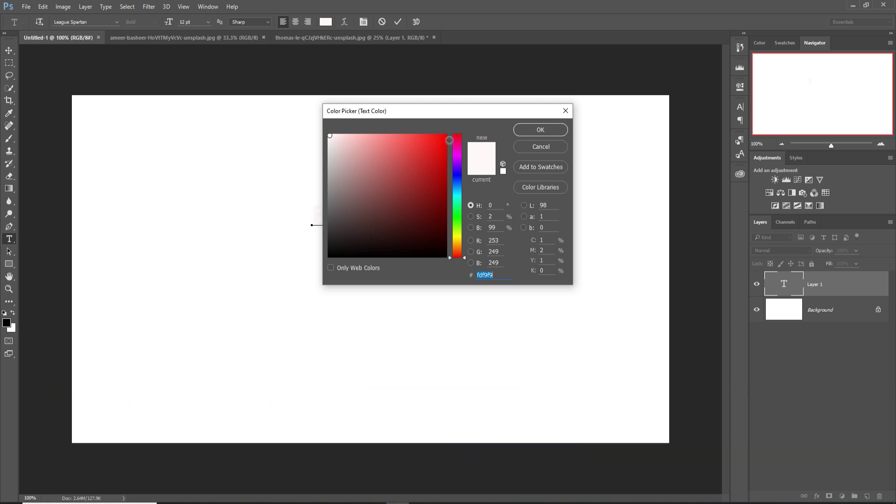
left_click(445, 136)
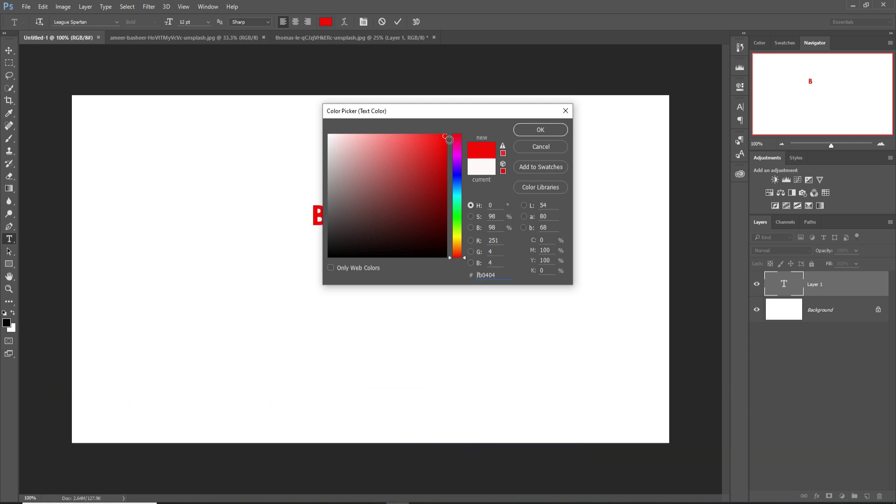
left_click(534, 132)
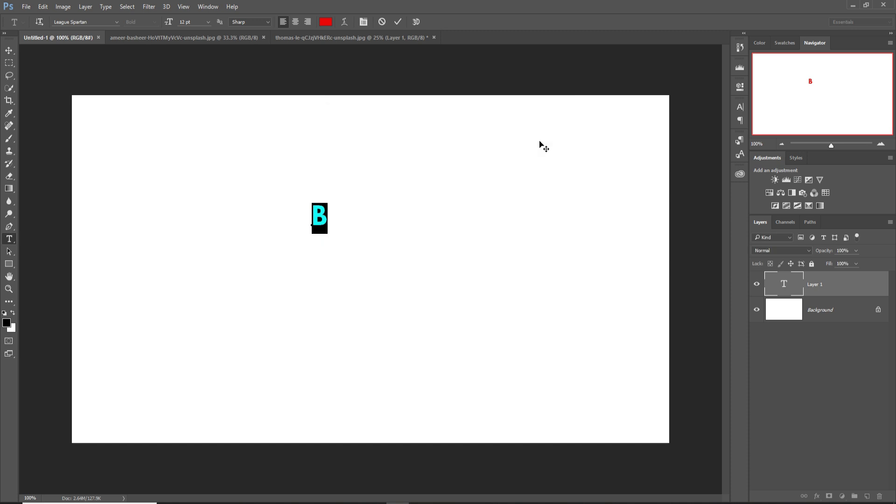
left_click(7, 50)
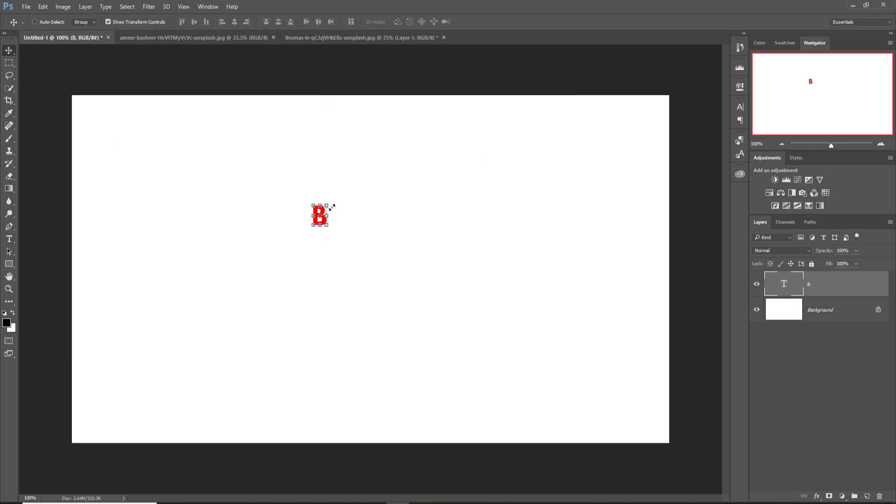
Free-transform the B larger and taller, centre it, narrow it slightly, and commit
left_click_drag(332, 207, 378, 214)
left_click_drag(391, 313, 387, 398)
left_click_drag(387, 188, 445, 129)
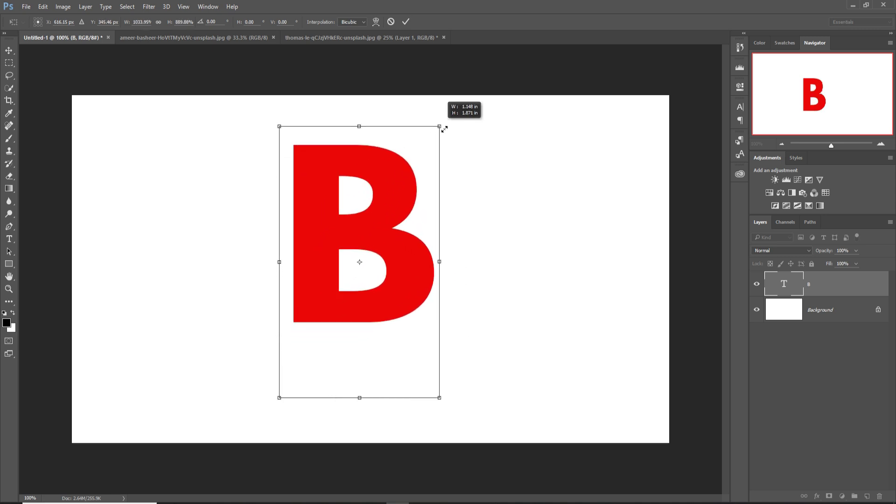
left_click_drag(379, 271, 420, 299)
left_click_drag(490, 150, 481, 143)
left_click_drag(442, 243, 440, 261)
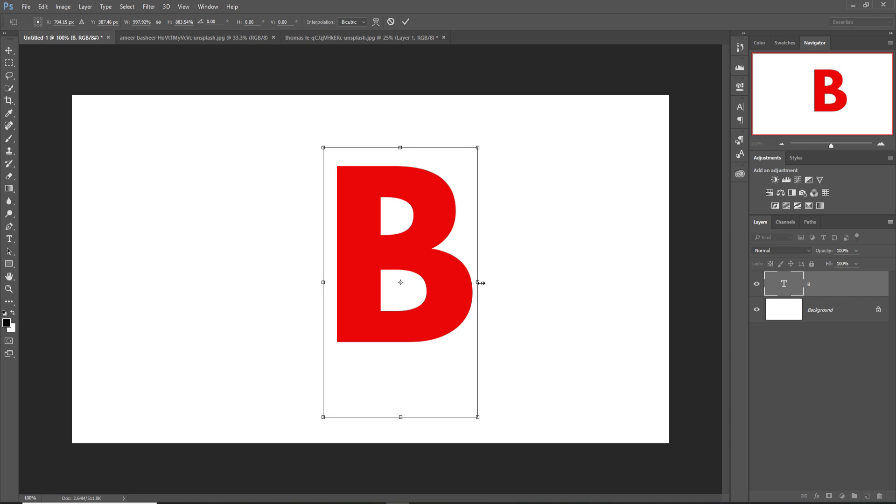
left_click_drag(481, 283, 477, 283)
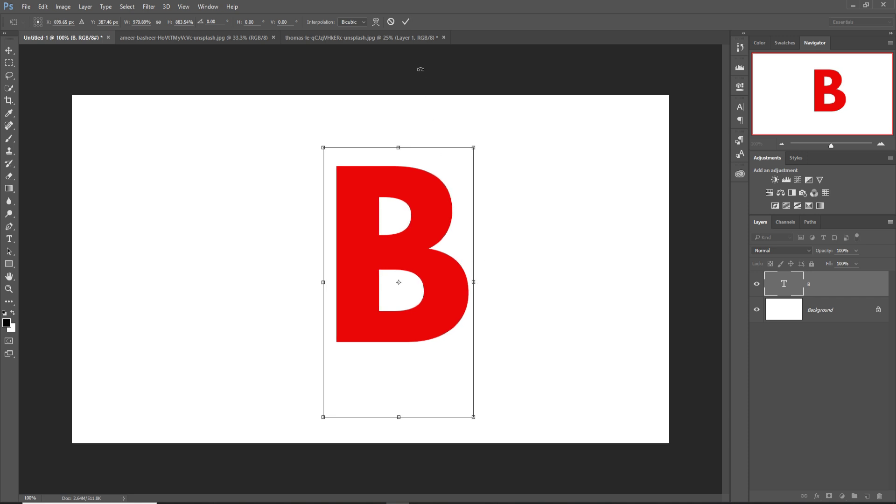
left_click(406, 21)
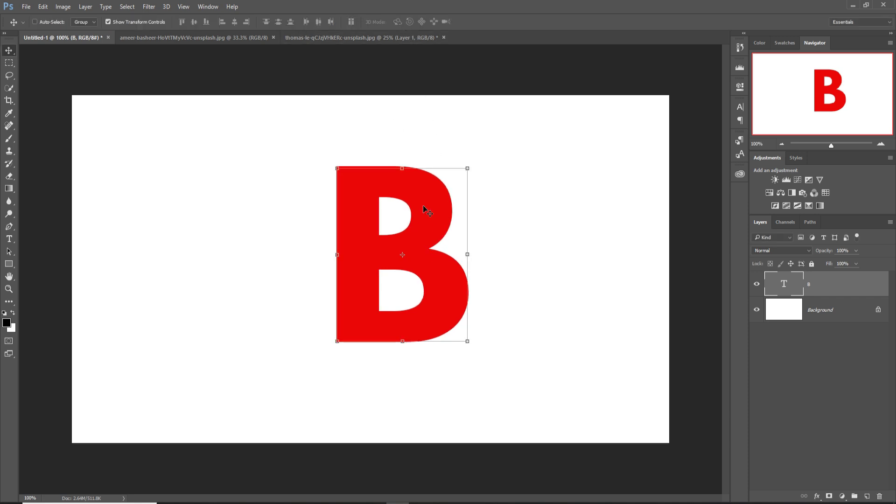
Apply 3D > New 3D Extrusion to the B and rotate it to show its left side
left_click(167, 7)
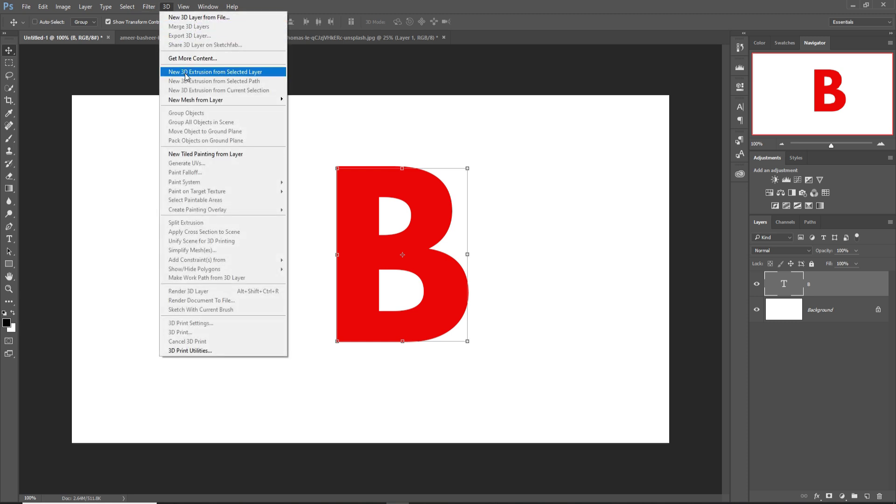
left_click(186, 73)
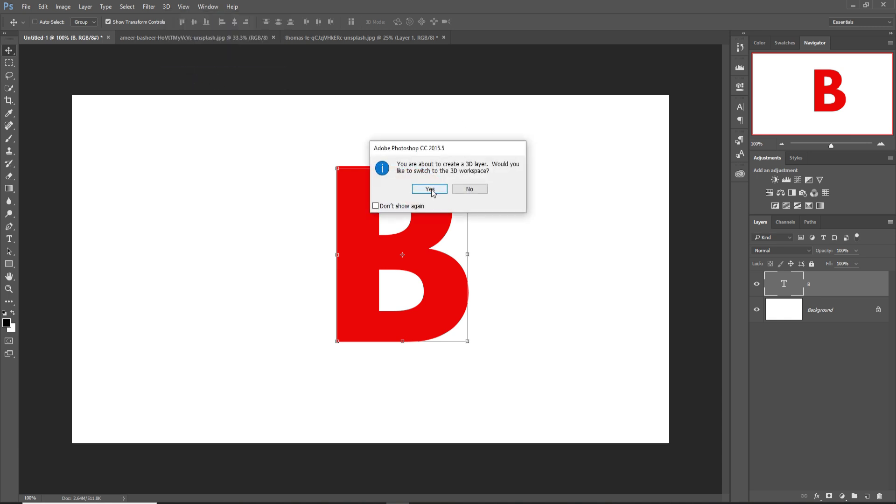
left_click(430, 190)
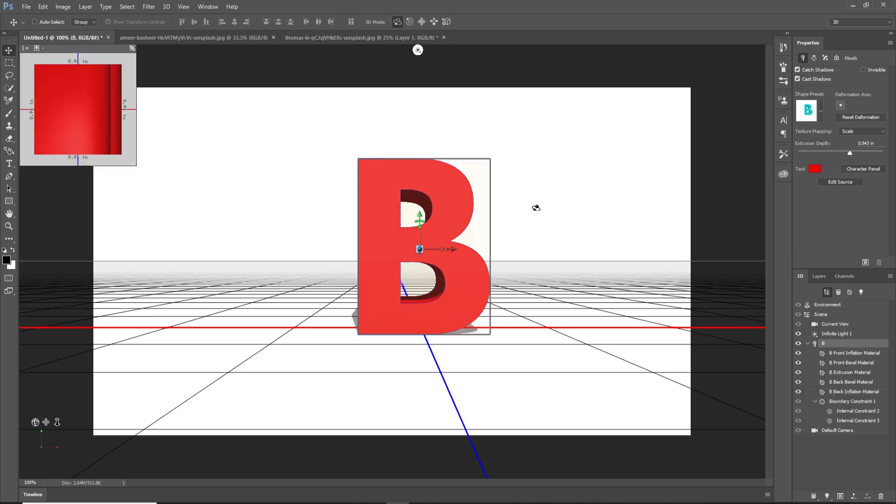
left_click_drag(514, 349, 542, 349)
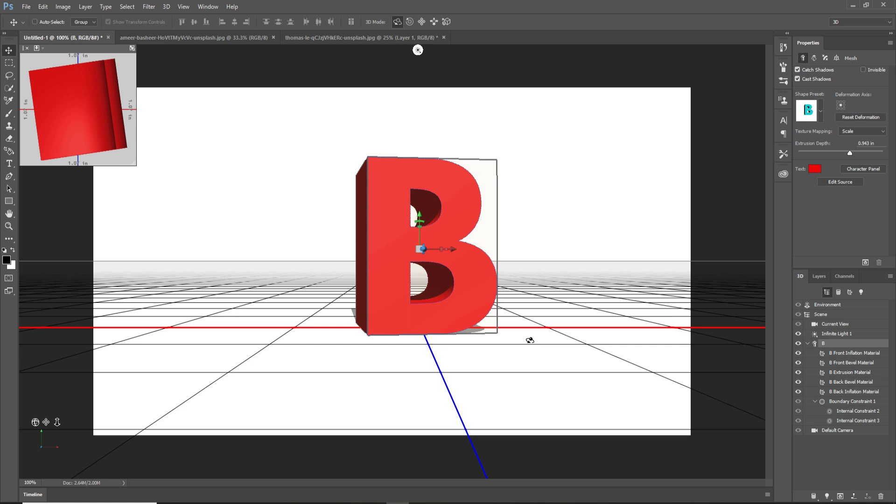
left_click(816, 170)
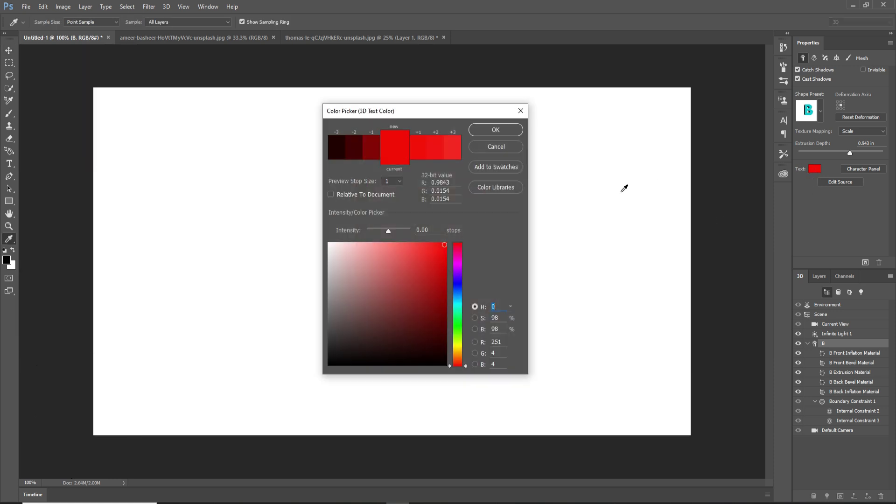
Change the 3D letter's colour to bright blue
left_click(461, 306)
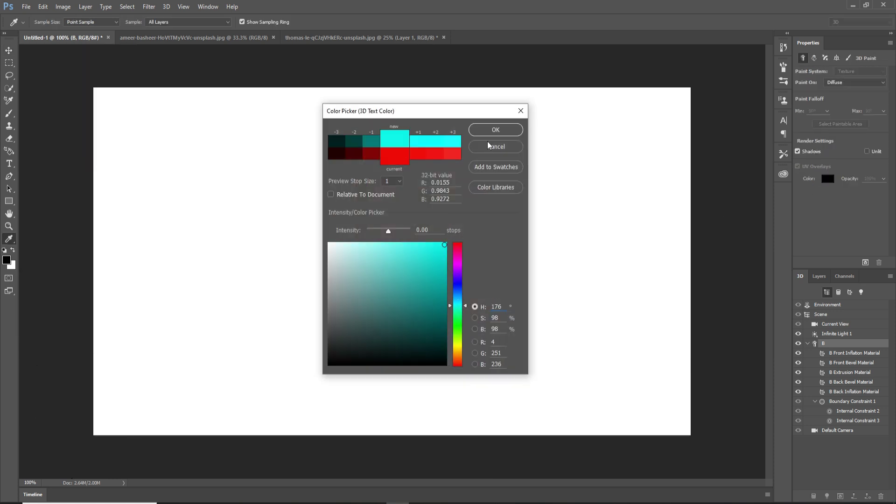
left_click(460, 296)
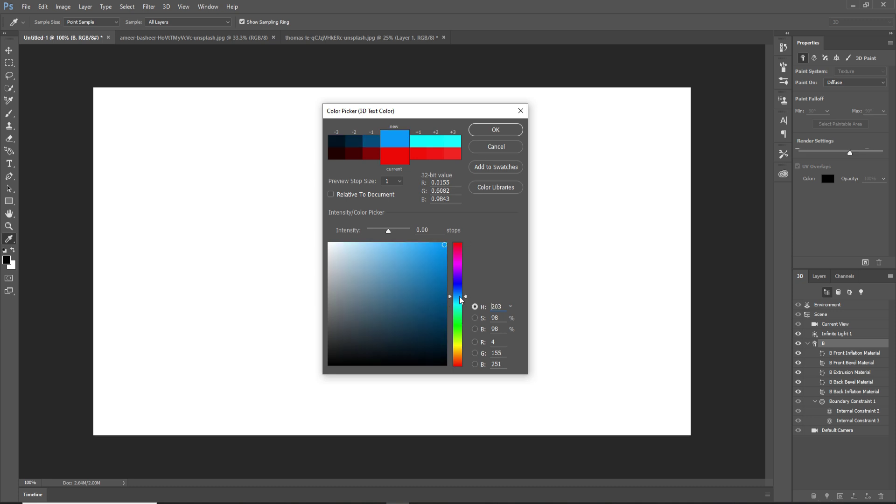
left_click(486, 133)
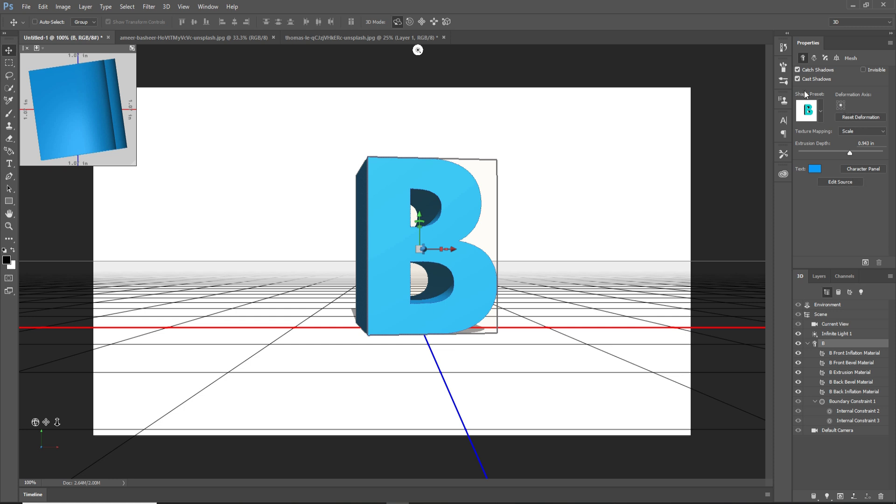
Turn off Catch Shadows and Cast Shadows, then rotate the B slightly further
left_click(798, 70)
left_click(797, 79)
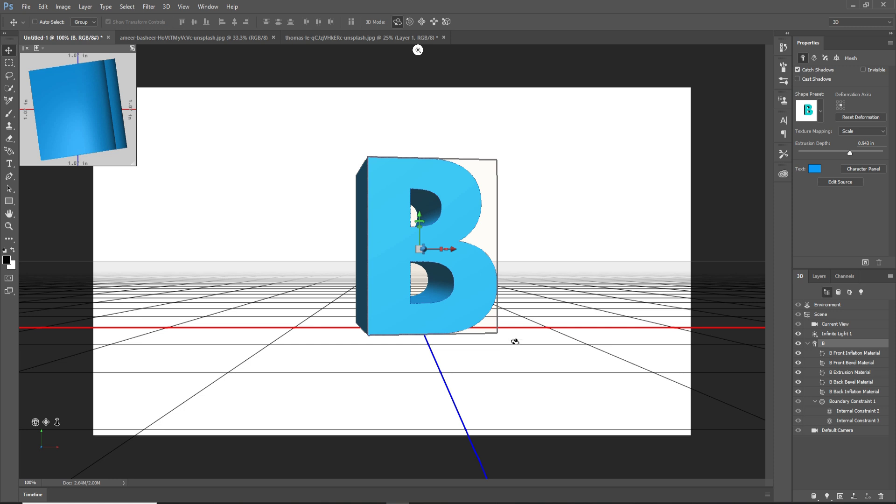
left_click_drag(515, 341, 522, 342)
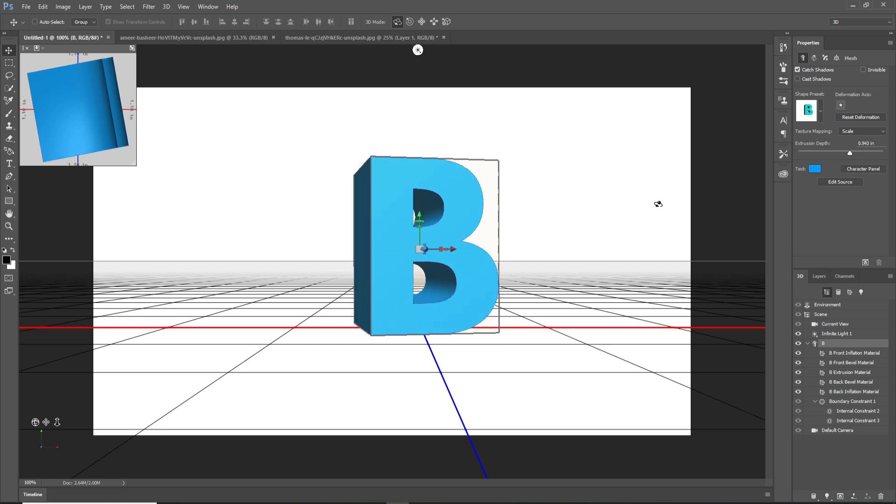
Start 3D > Render 3D Layer on the B, then stop the render
left_click(165, 7)
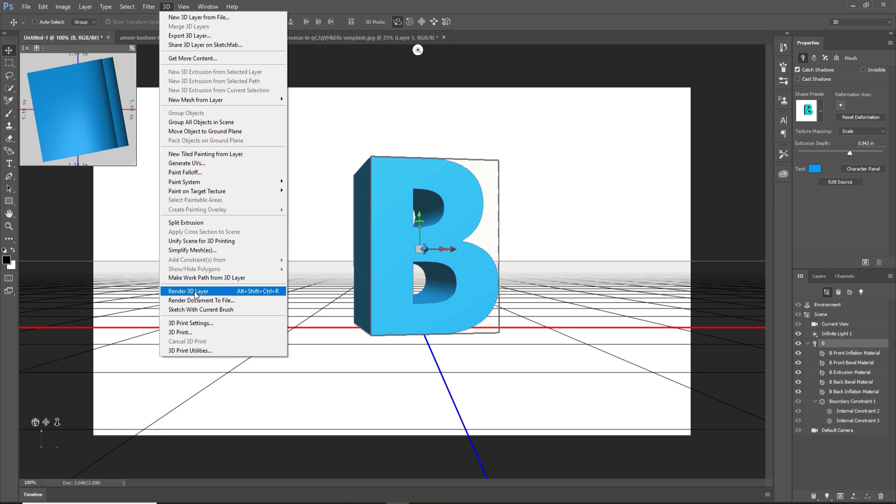
left_click(195, 295)
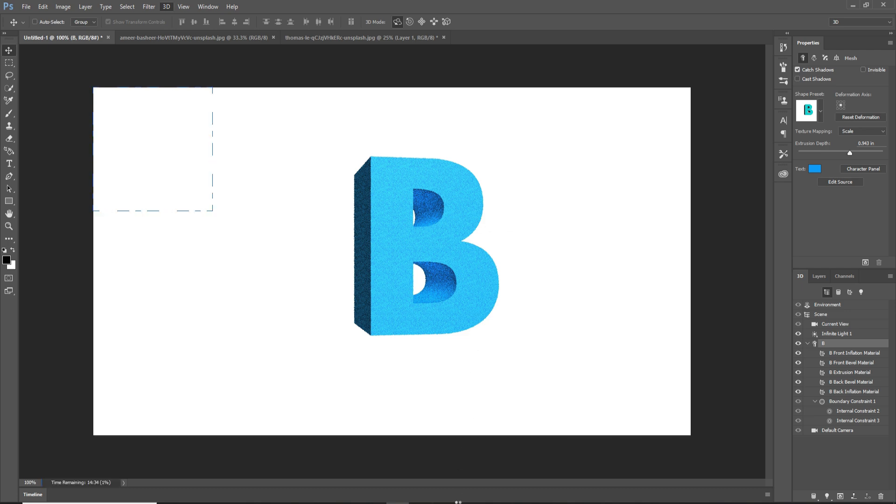
key("Escape")
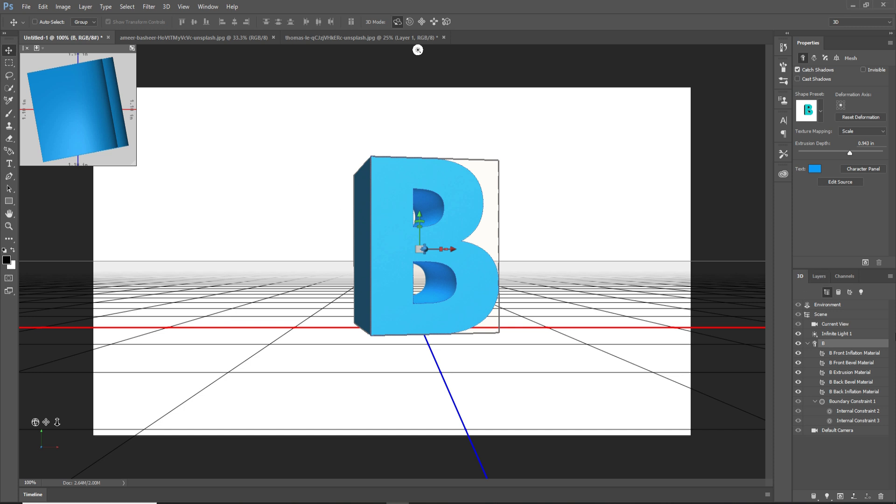
Add a new layer, Merge Visible it with the B into Layer 1, and shift it slightly
left_click(821, 276)
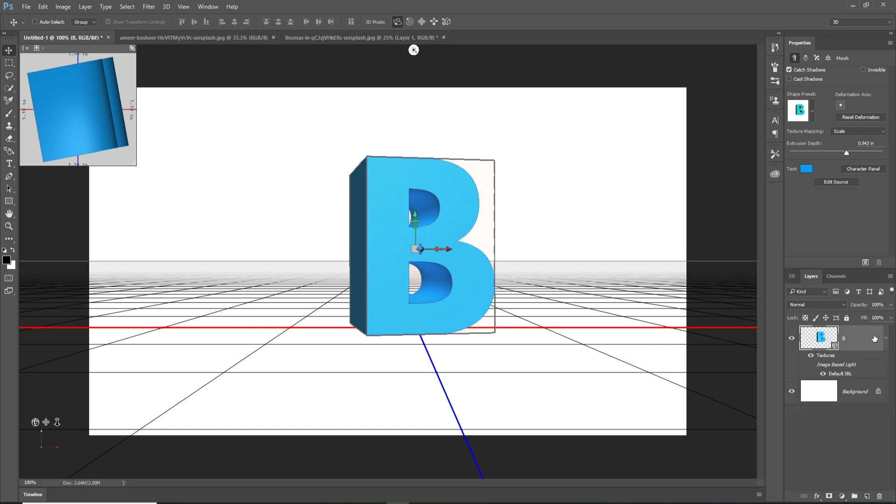
left_click(868, 496)
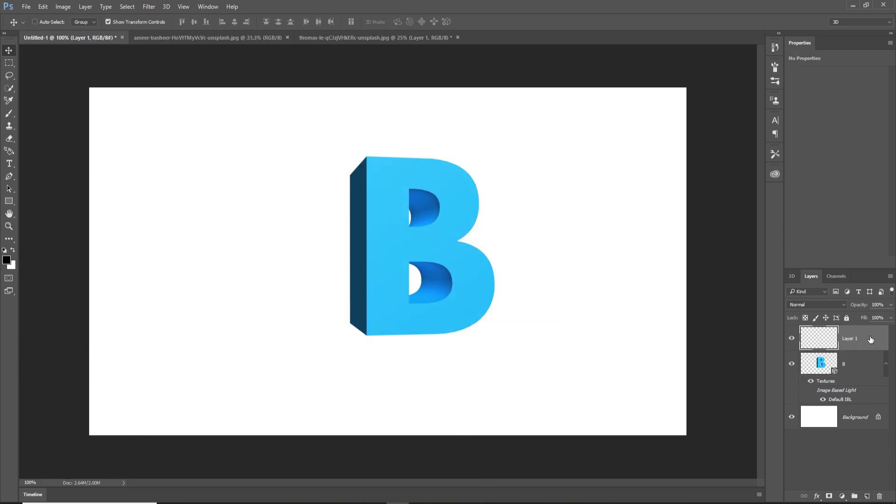
left_click(864, 364, "shift")
right_click(862, 345)
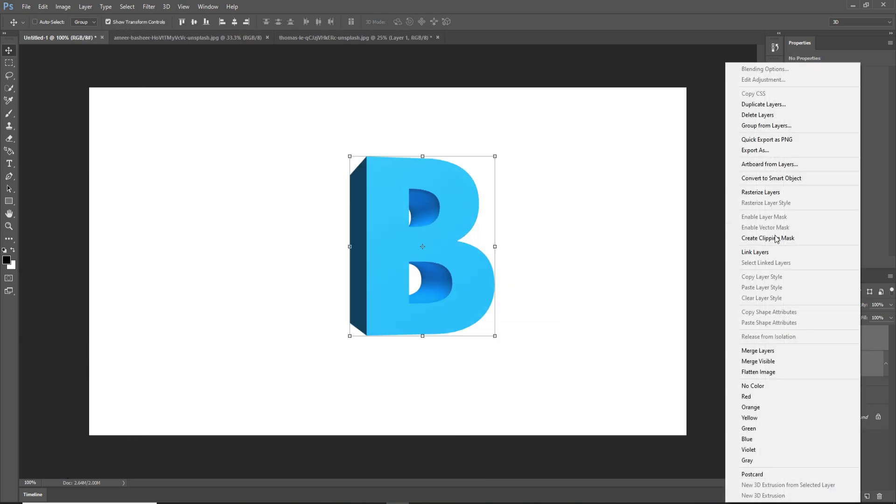
left_click(772, 361)
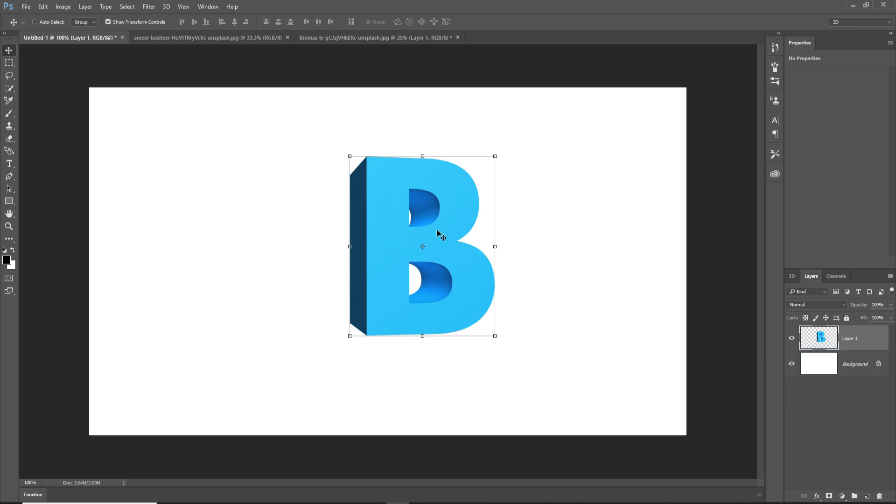
left_click_drag(421, 233, 451, 247)
Drag the cut-out man photo into the B composition as a new layer
left_click(209, 38)
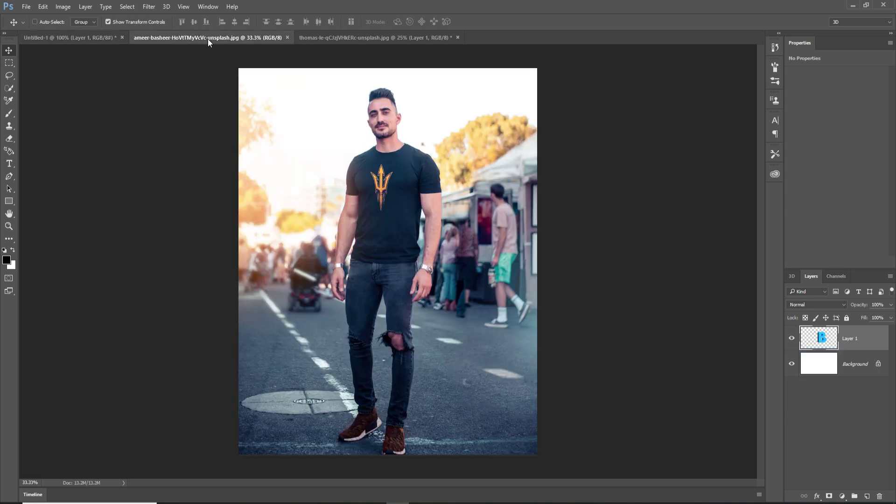
left_click(322, 37)
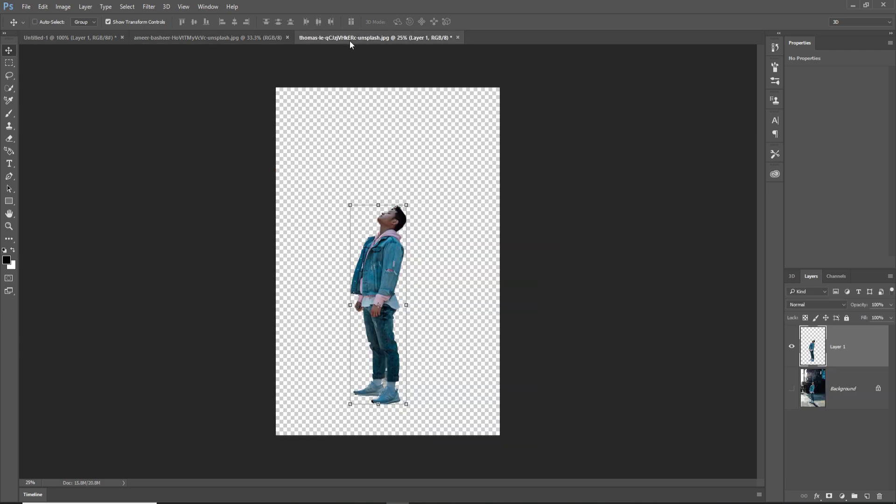
left_click_drag(349, 41, 579, 77)
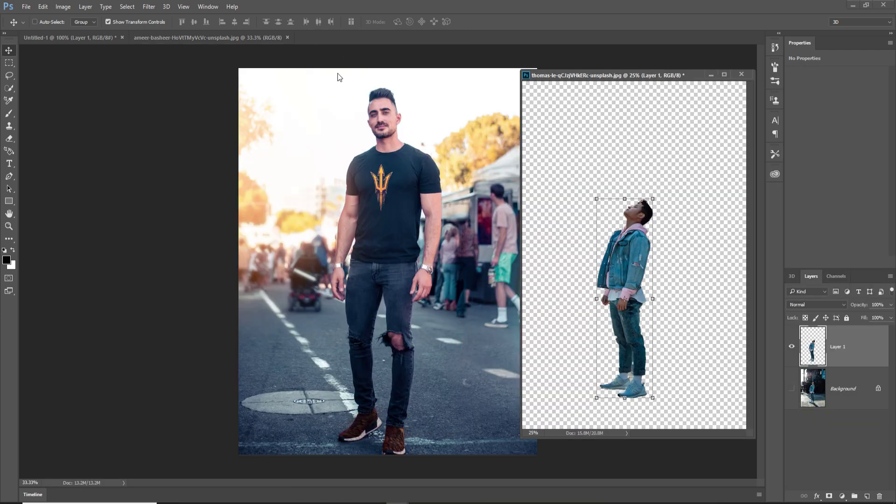
left_click(70, 38)
left_click(633, 252)
left_click_drag(633, 252, 308, 226)
left_click(715, 77)
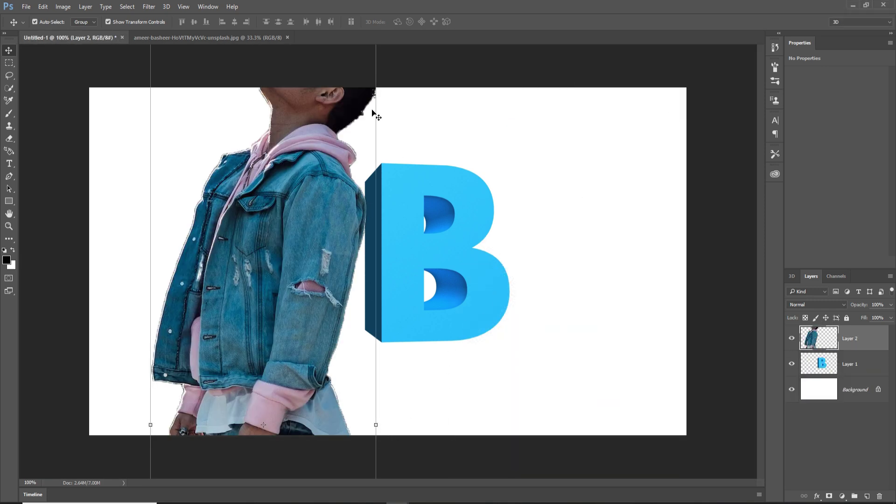
Scale the man down to about 25% beside the B
key("ctrl+plus")
key("ctrl+minus")
key("ctrl+minus")
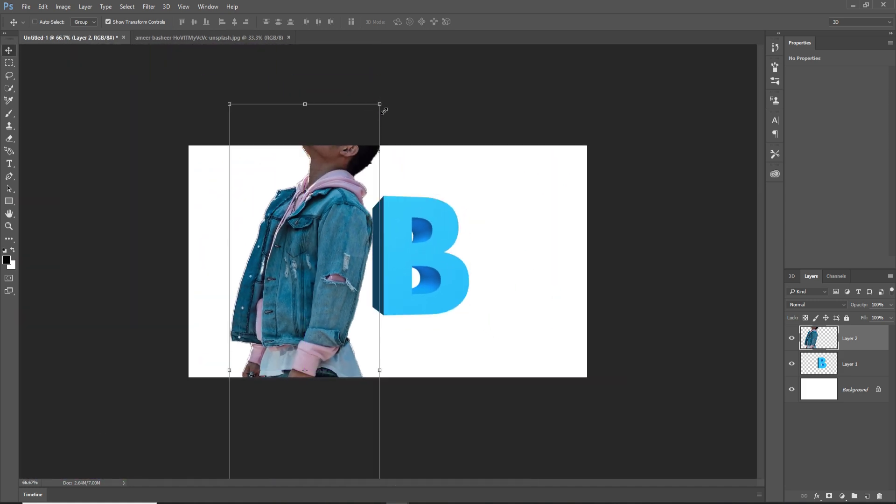
left_click_drag(386, 108, 358, 189)
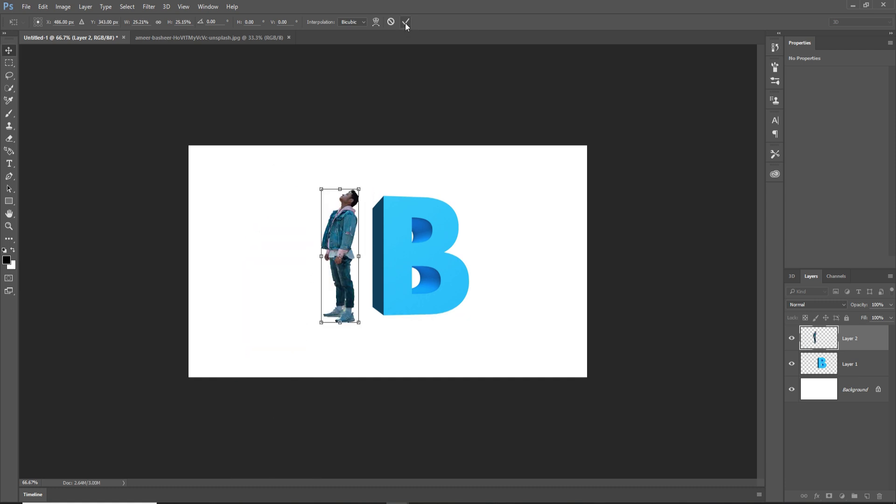
left_click(405, 22)
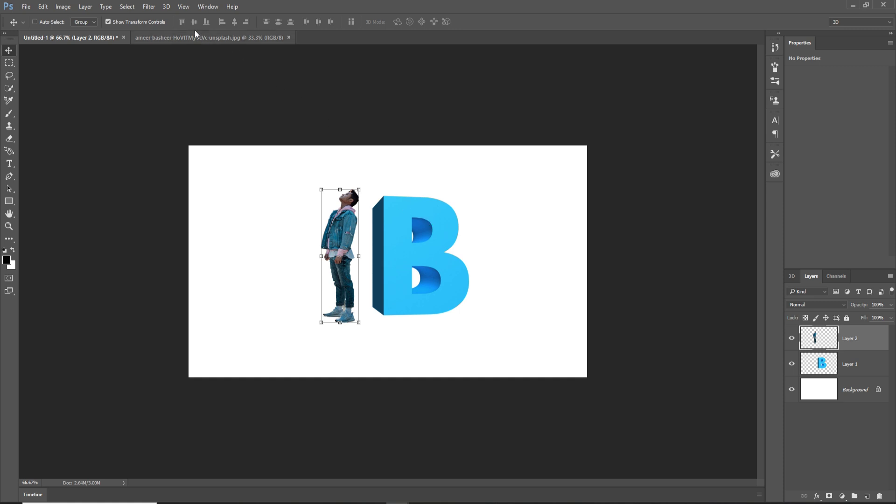
Switch to the Essentials workspace
left_click(207, 7)
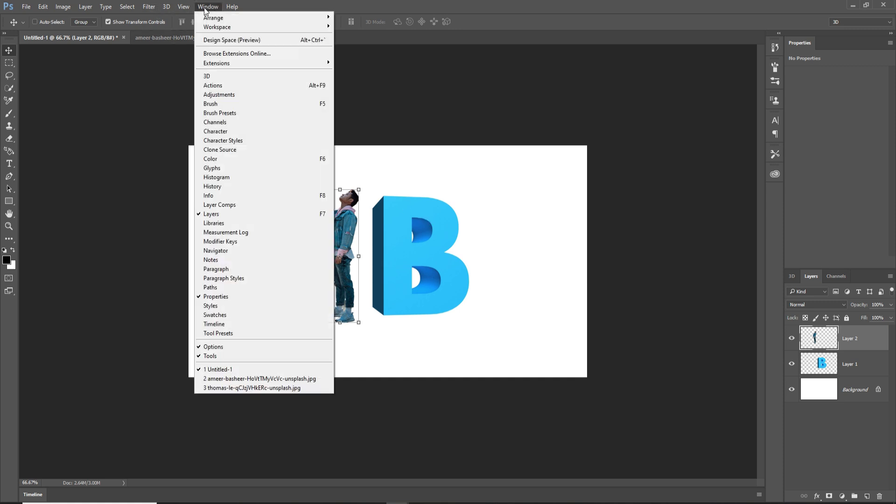
mouse_move(228, 29)
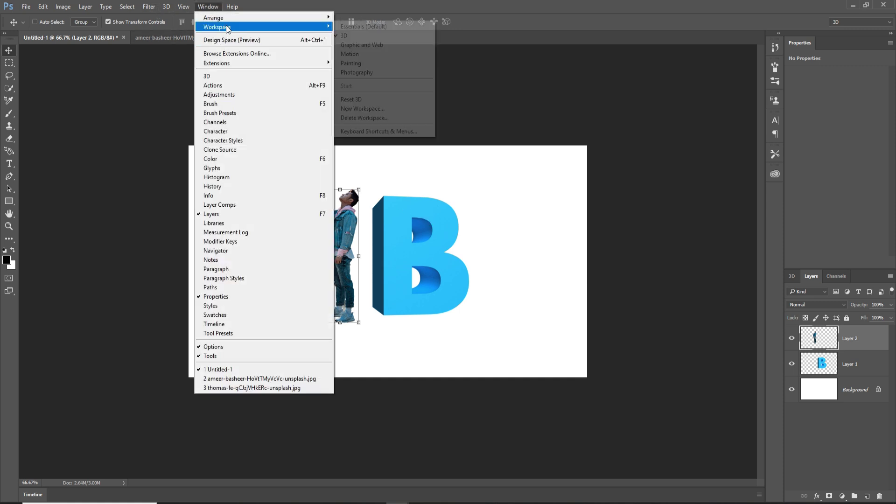
left_click(383, 26)
Duplicate Layer 2 as Layer 2 copy
right_click(852, 284)
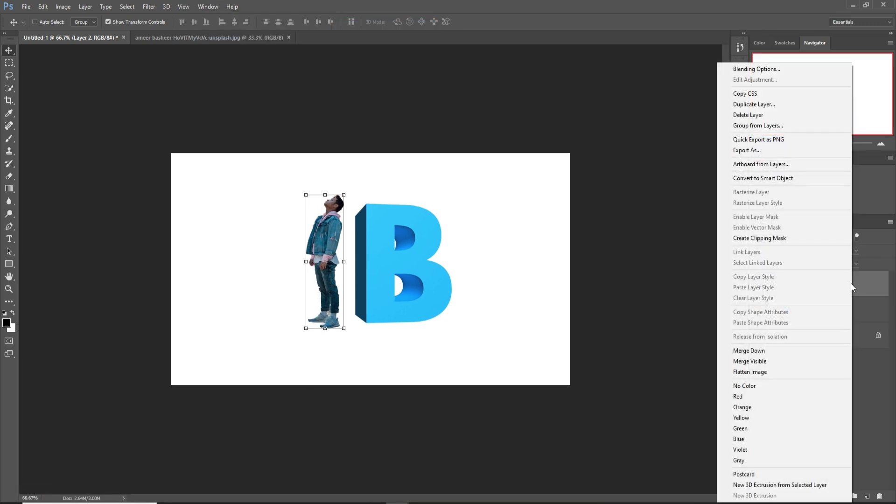
left_click(756, 105)
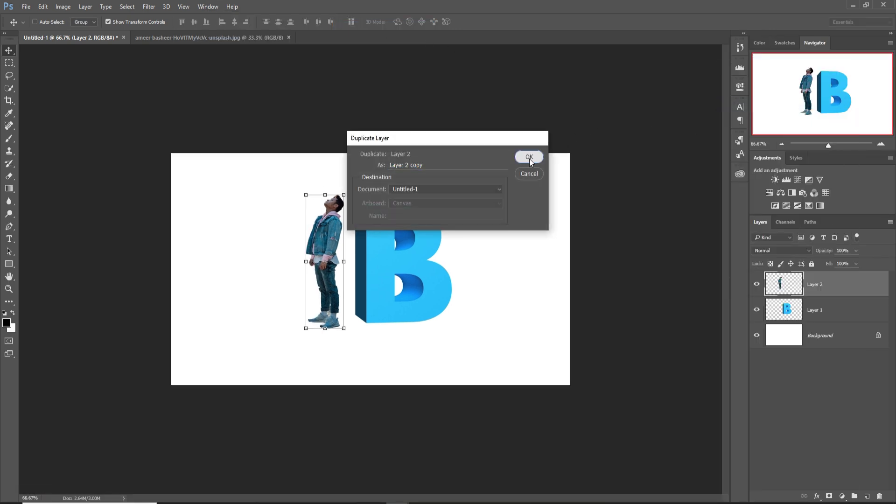
left_click(529, 156)
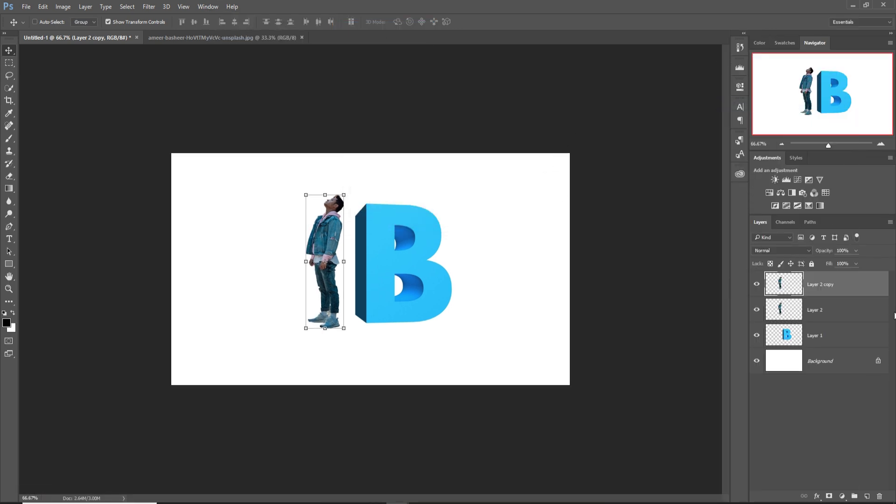
Liquify Layer 2 copy with Show Backdrop on, warping the figure across the B
left_click(150, 7)
left_click(159, 73)
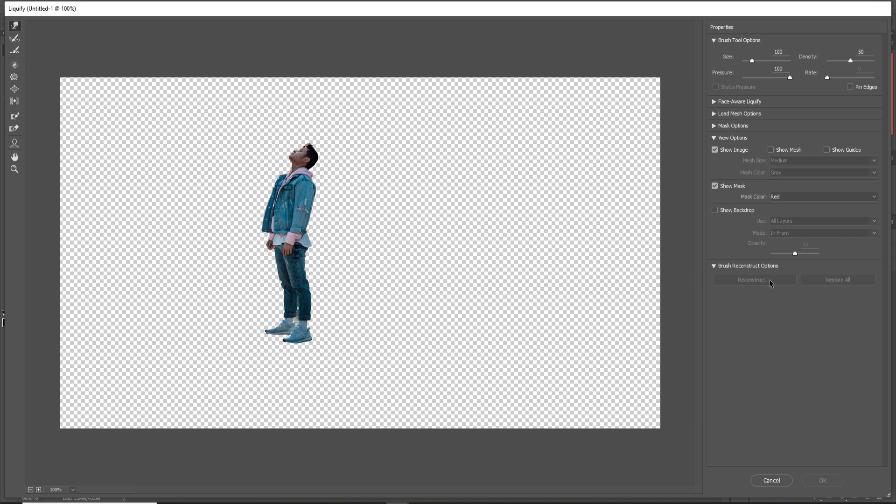
left_click(715, 210)
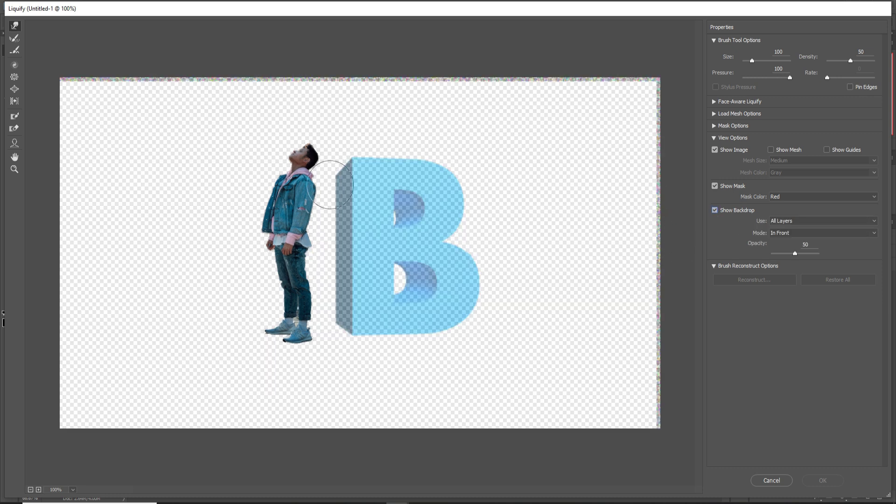
left_click_drag(313, 189, 362, 184)
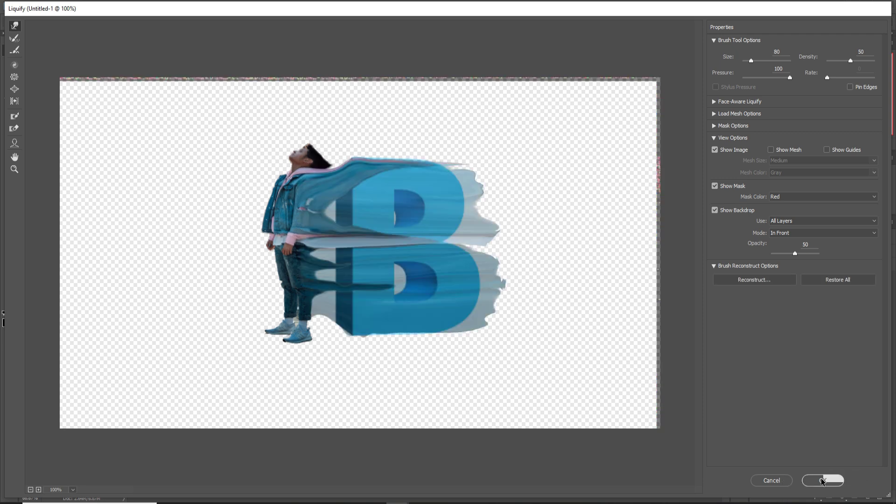
left_click(823, 480)
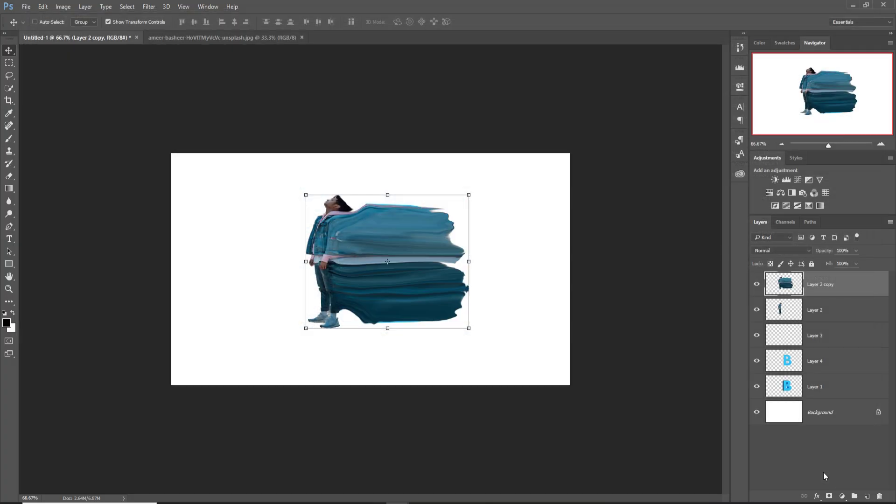
Move Layer 2 copy just above Layer 4 and make it a clipping mask on the B
right_click(857, 290)
right_click(874, 287)
right_click(874, 288)
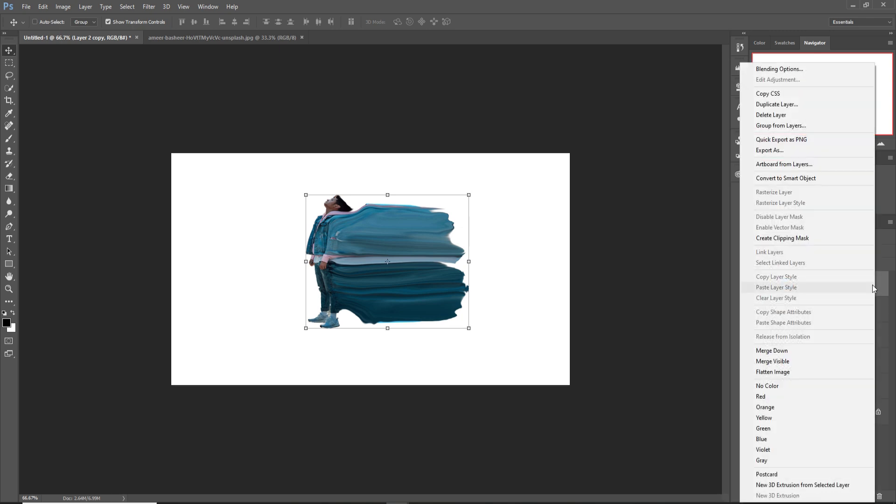
left_click(876, 287)
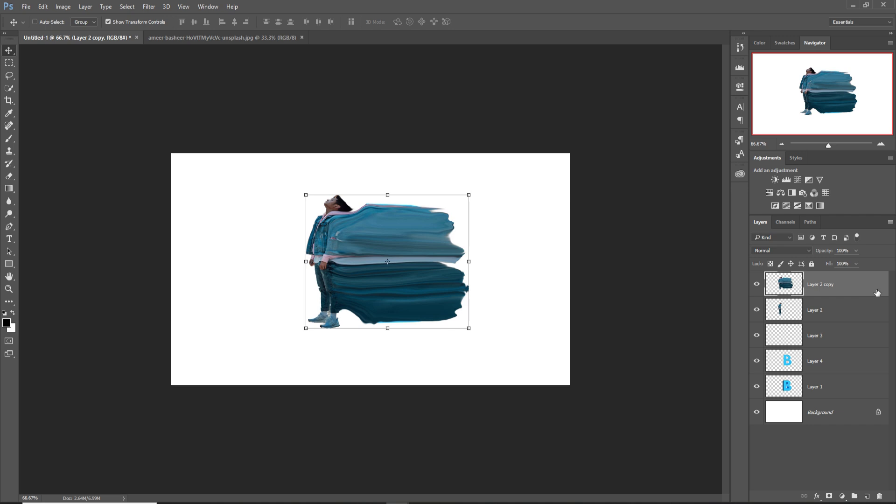
left_click_drag(877, 292, 887, 339)
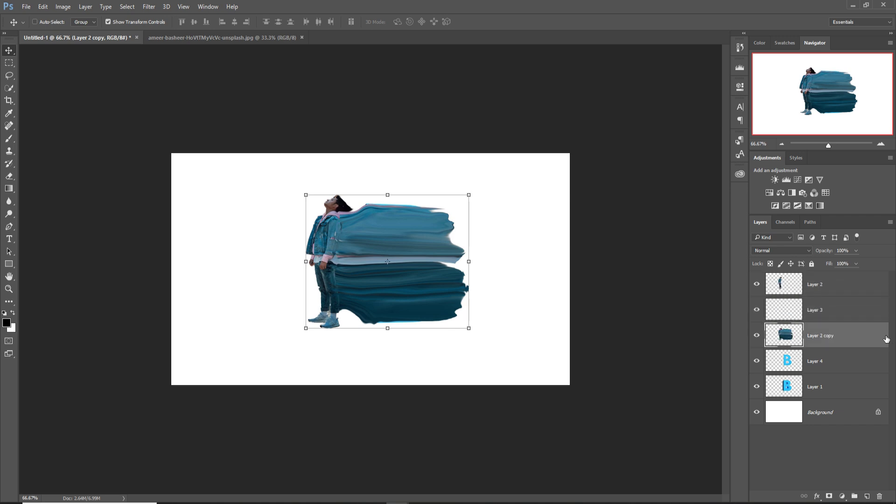
right_click(861, 340)
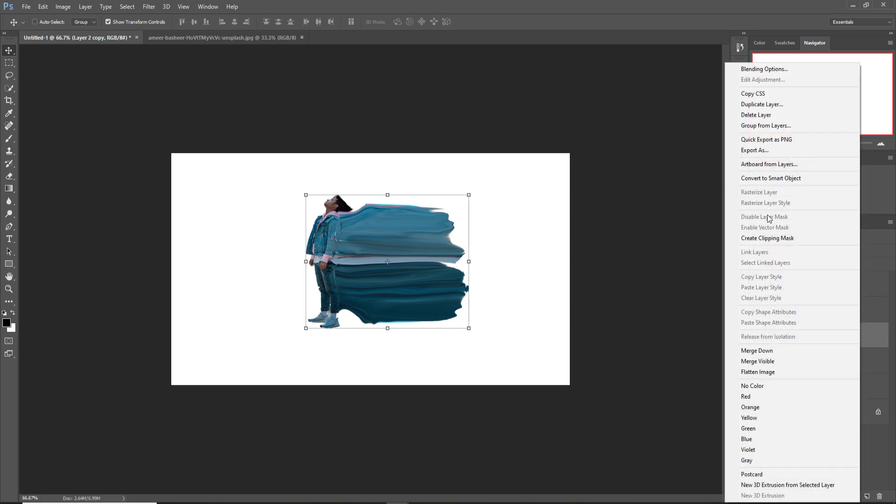
left_click(766, 239)
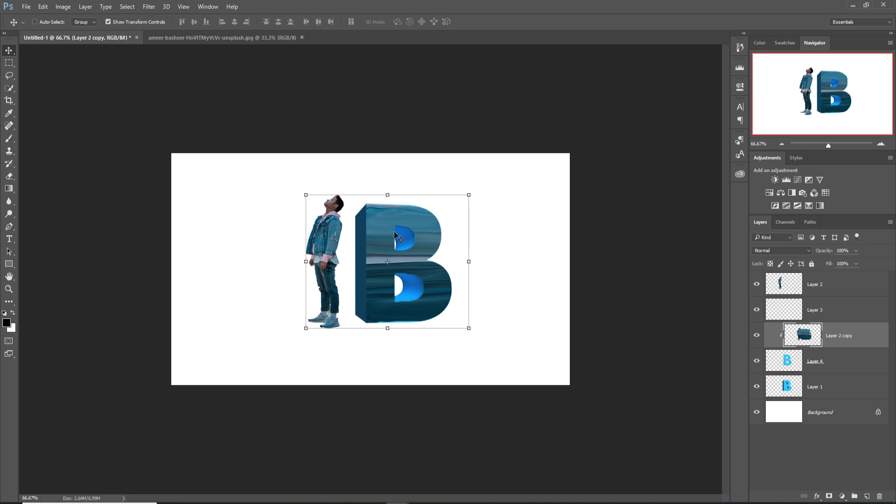
Duplicate Layer 2 as Layer 2 copy 2
left_click(815, 287)
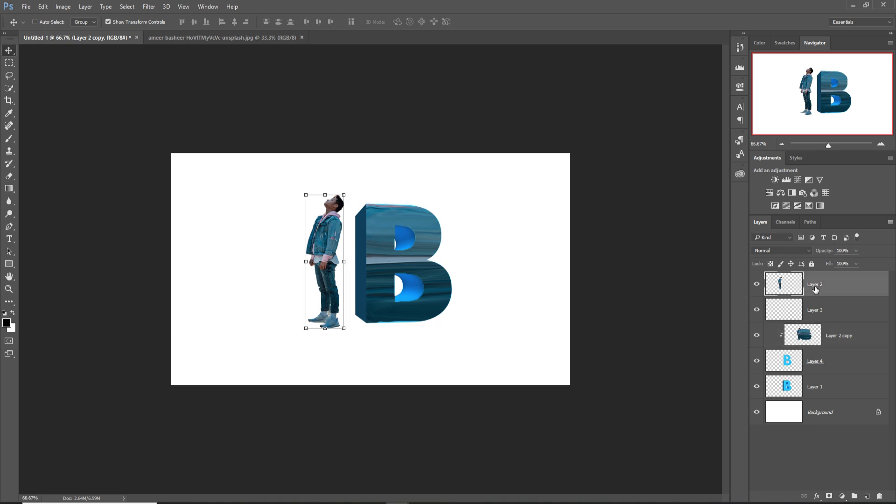
right_click(838, 282)
left_click(756, 103)
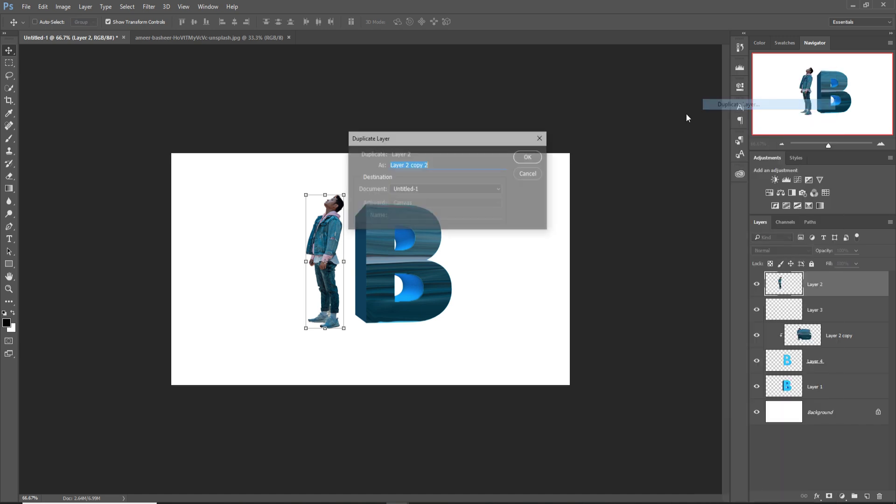
left_click(529, 157)
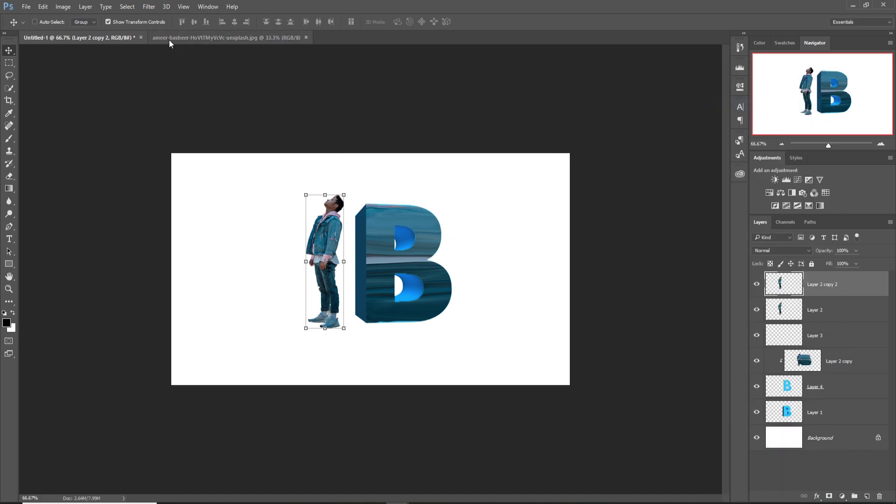
Open Liquify on Layer 2 copy 2, then close it again
left_click(149, 7)
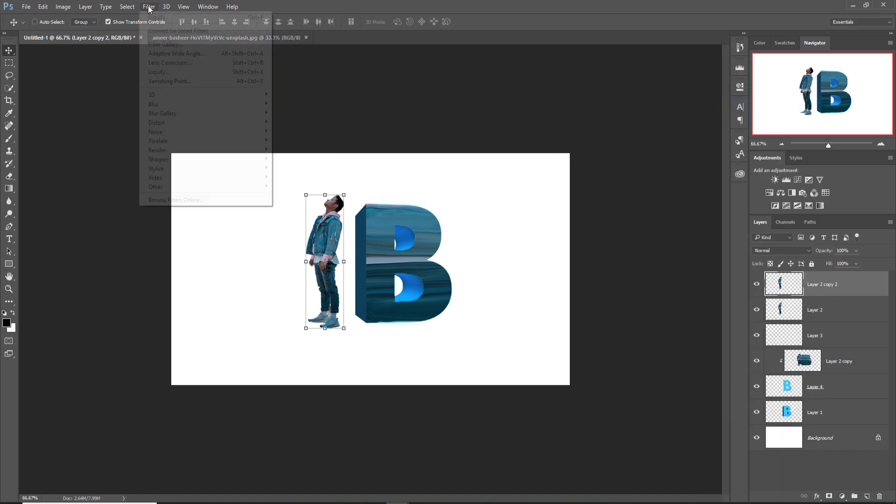
left_click(161, 73)
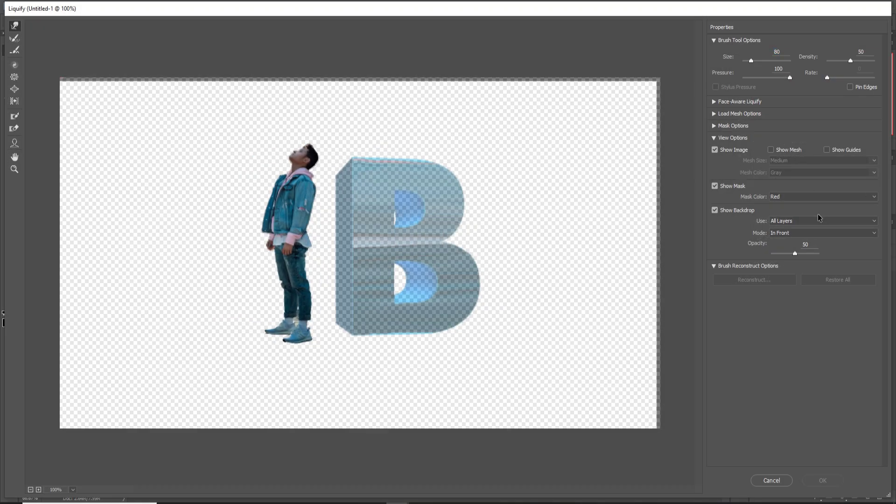
left_click(771, 480)
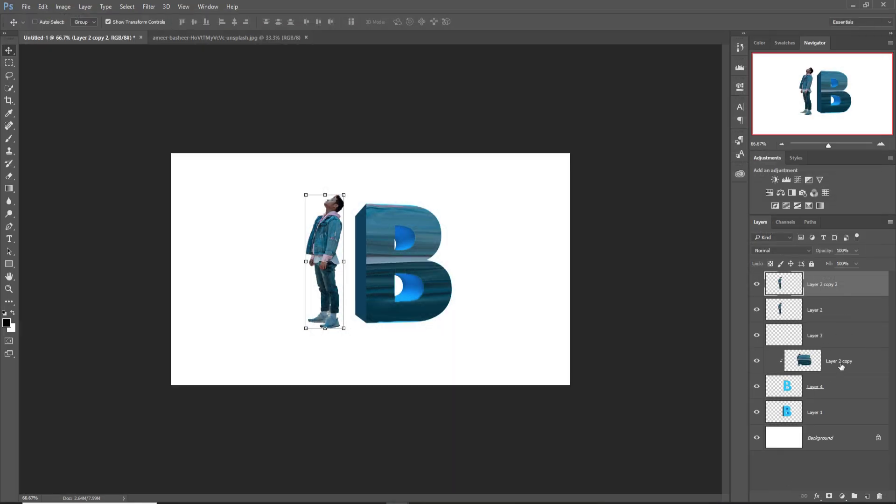
Move Layer 4 below Layer 1 and clip Layer 2 copy into the B again
left_click(828, 392)
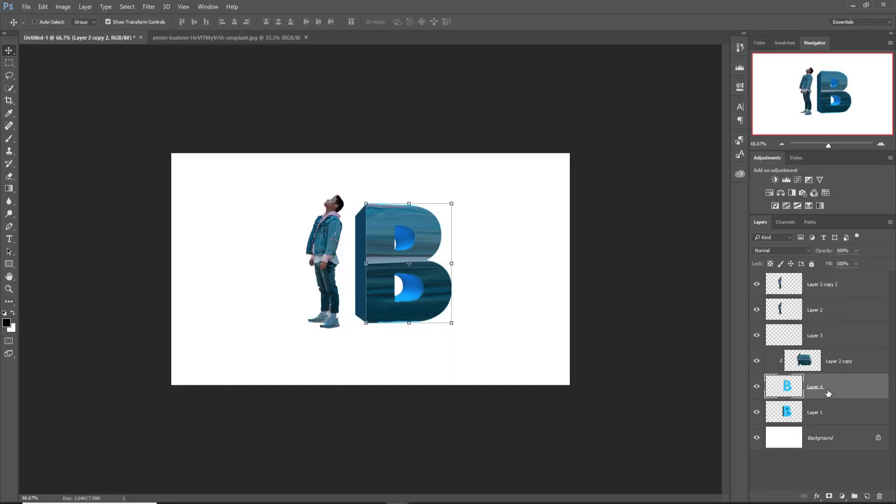
left_click_drag(828, 392, 829, 423)
left_click(835, 362)
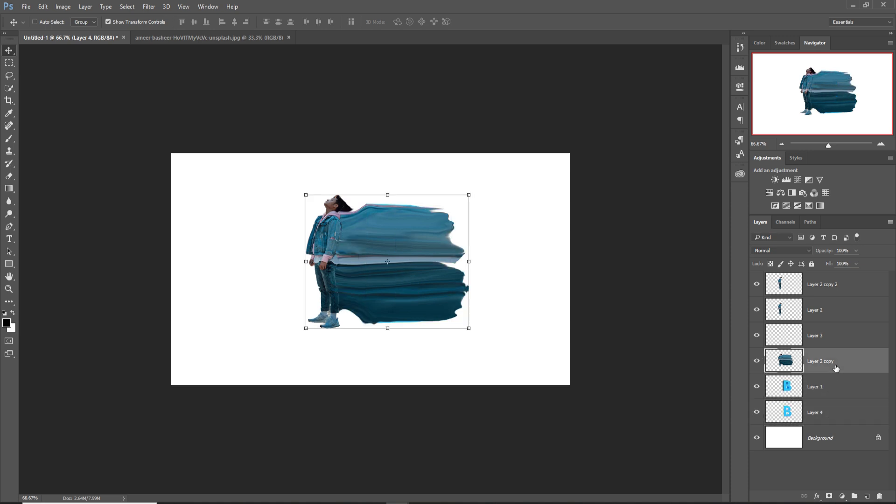
right_click(834, 362)
left_click(740, 237)
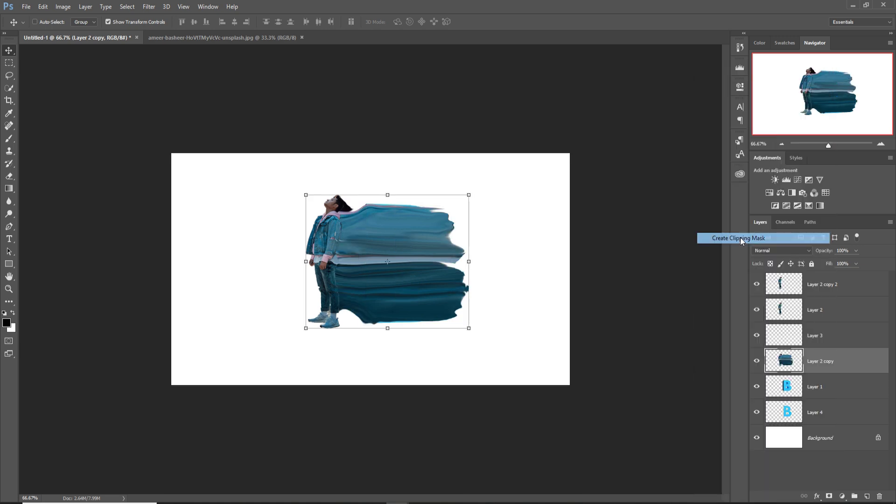
Lower Layer 2 copy's opacity to 63%
left_click(829, 390)
left_click(813, 366)
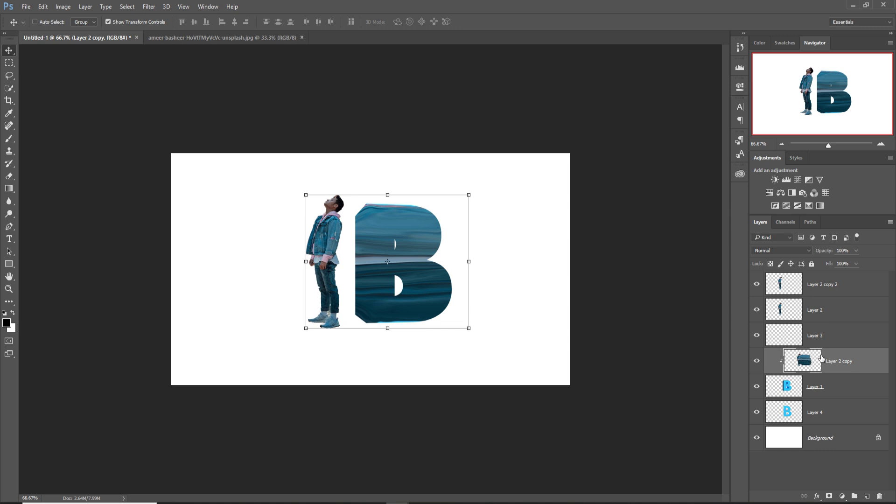
left_click(856, 251)
left_click_drag(850, 264, 845, 265)
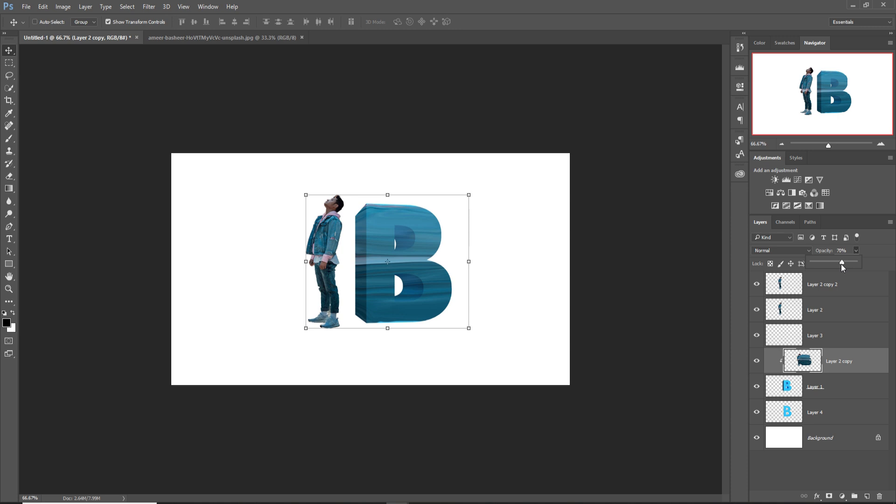
left_click_drag(842, 267, 841, 266)
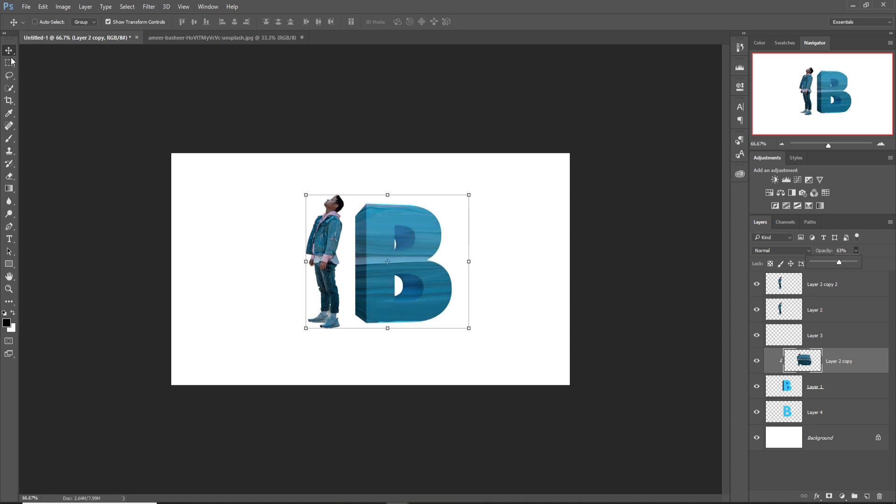
key("Return")
Liquify Layer 2 copy 2, pushing the jacket shoulder, shirt bottom and jeans into the B with a size-50 brush
left_click(840, 288)
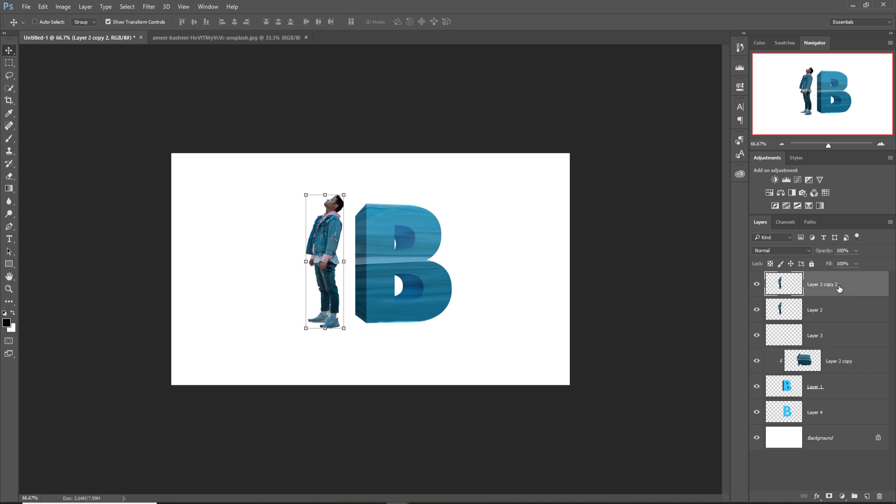
left_click(149, 7)
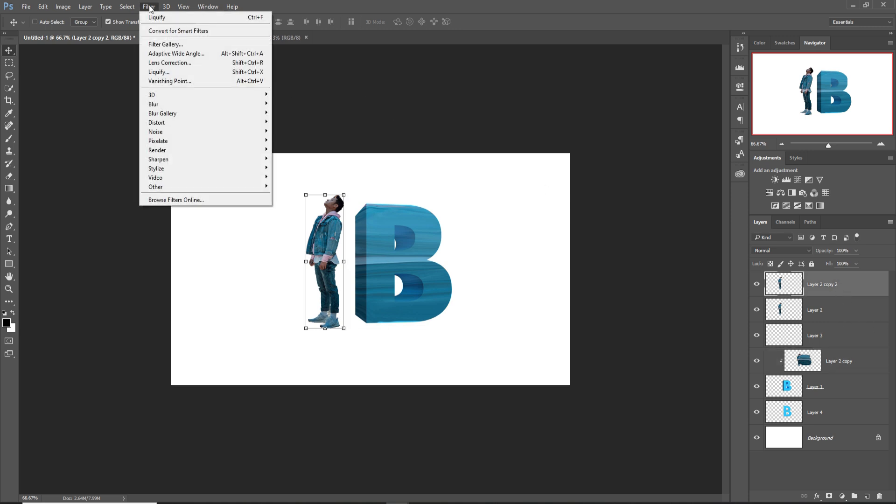
left_click(159, 72)
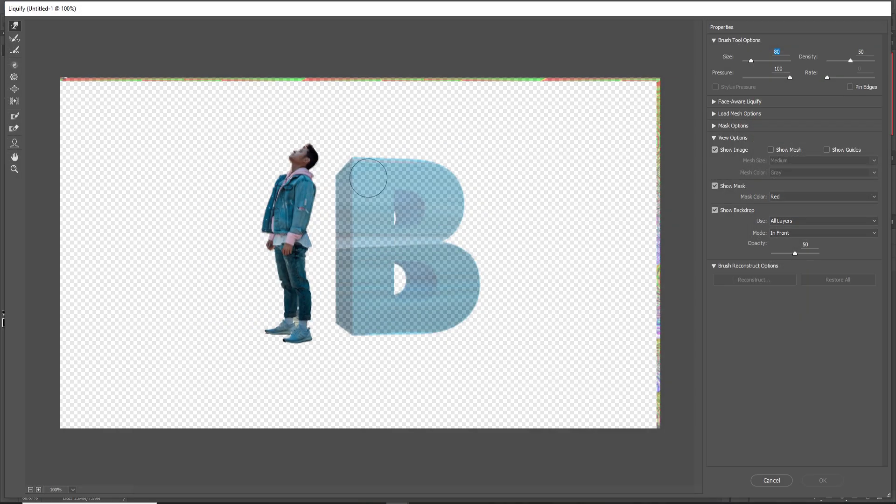
mouse_move(318, 189)
left_mouse_down()
mouse_move(360, 173)
mouse_move(347, 179)
mouse_move(354, 152)
left_mouse_up()
left_click_drag(323, 211, 347, 210)
key("bracketleft")
key("bracketleft")
key("bracketleft")
left_click_drag(304, 241, 357, 243)
mouse_move(313, 268)
left_mouse_down()
mouse_move(341, 272)
mouse_move(328, 298)
mouse_move(348, 302)
mouse_move(326, 318)
mouse_move(360, 312)
left_mouse_up()
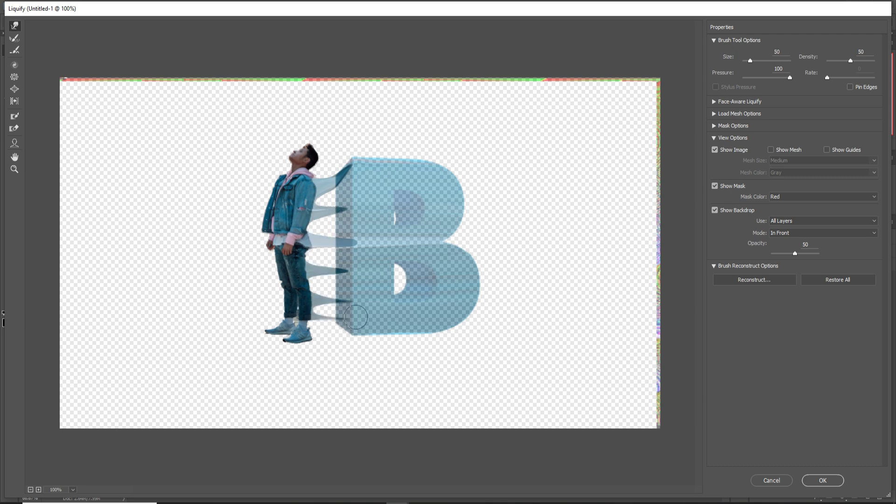
left_click(821, 481)
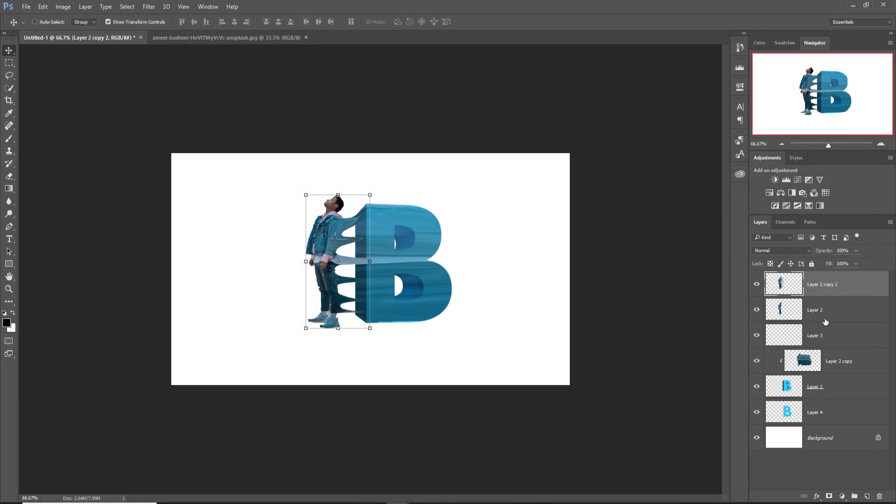
Add a layer mask to Layer 2 copy 2, zoom in, and set a small black brush at about 48% opacity
left_click(829, 496)
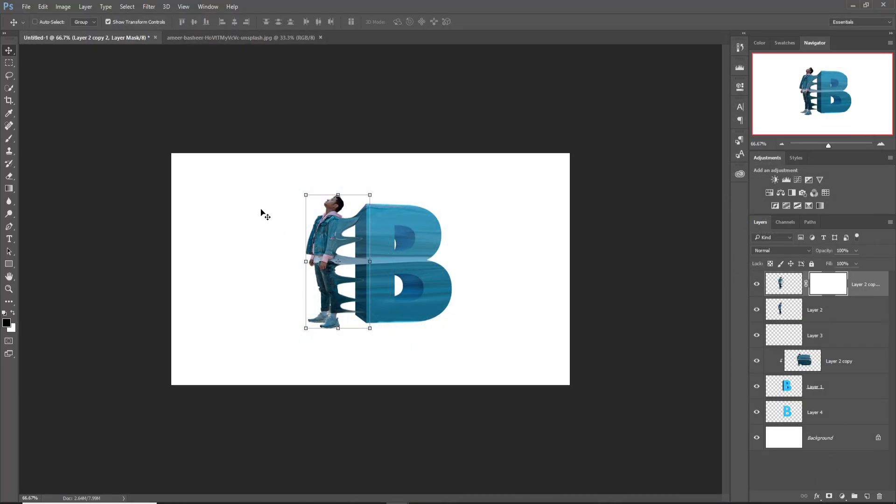
key("ctrl+plus")
key("ctrl+plus")
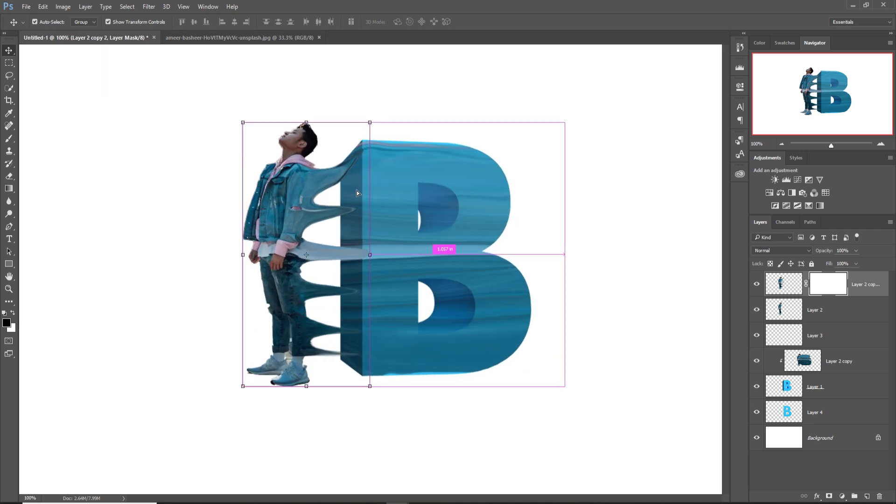
left_click(9, 139)
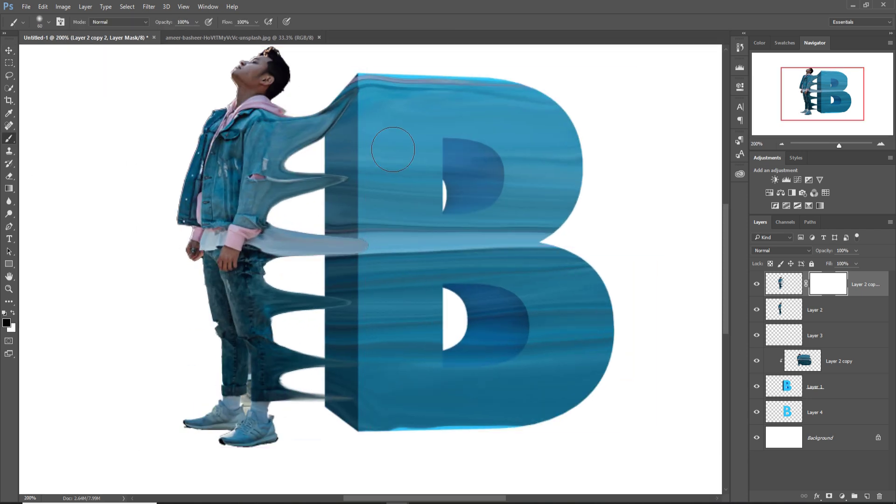
left_click_drag(196, 23, 176, 36)
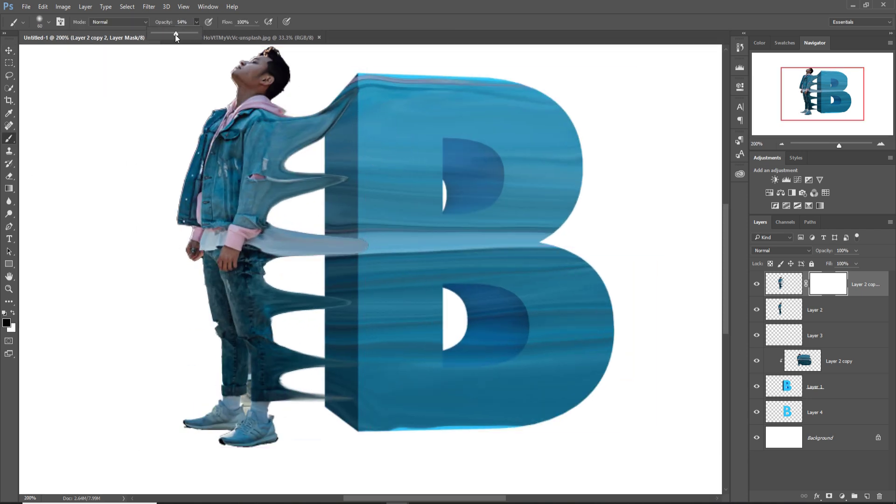
left_click(385, 107)
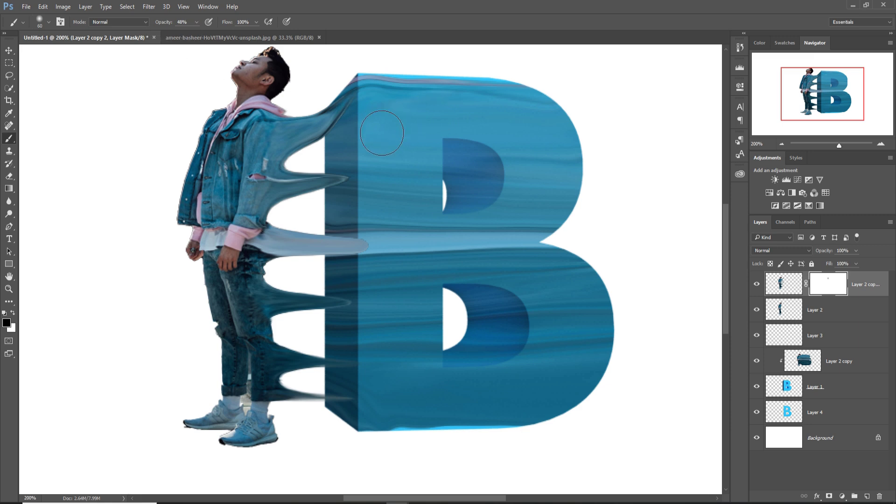
key("bracketleft")
key("bracketleft")
left_click(14, 314)
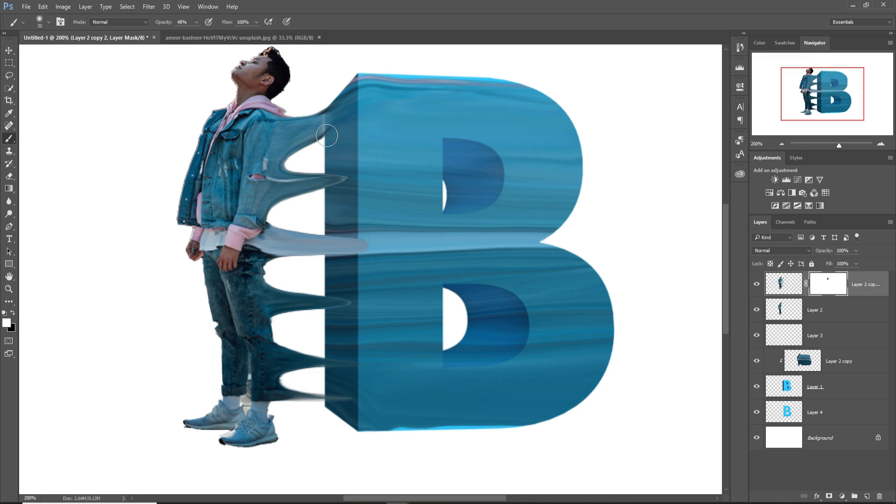
key("bracketleft")
key("bracketleft")
key("x")
key("x")
key("x")
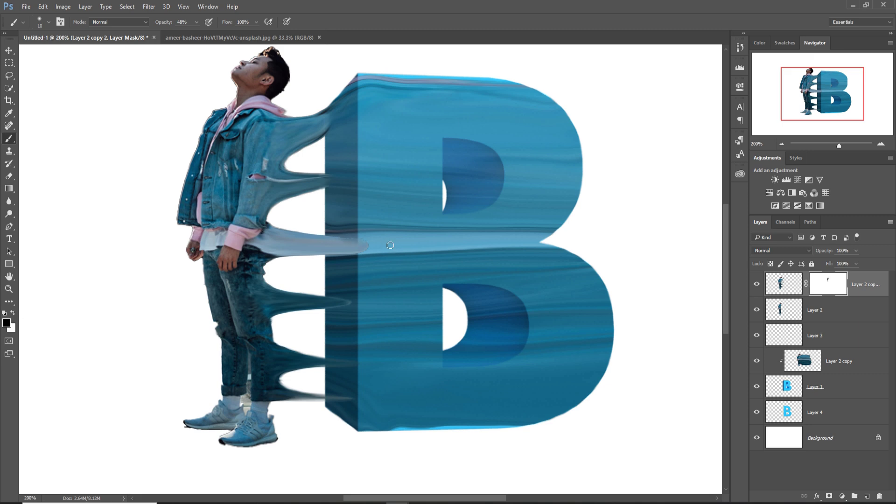
Mask out the light streaks along the B's edge and lower side, then zoom back out
left_click_drag(335, 239, 376, 263)
left_click_drag(339, 403, 355, 403)
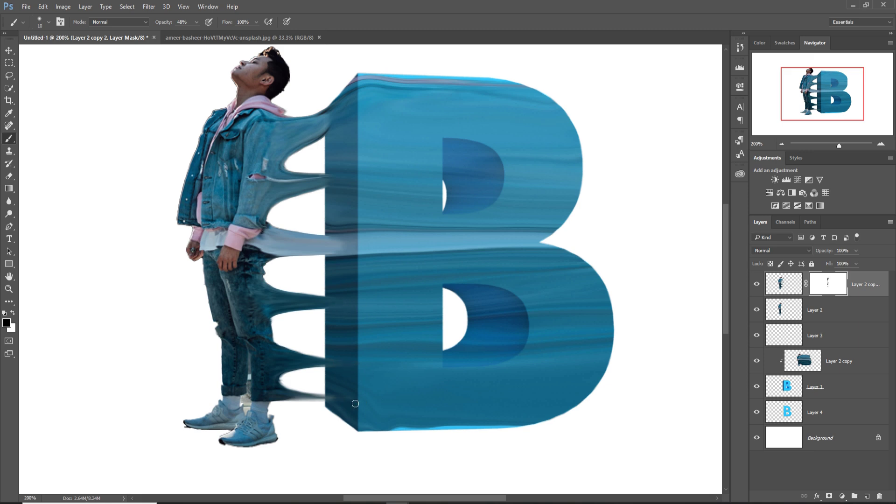
key("v")
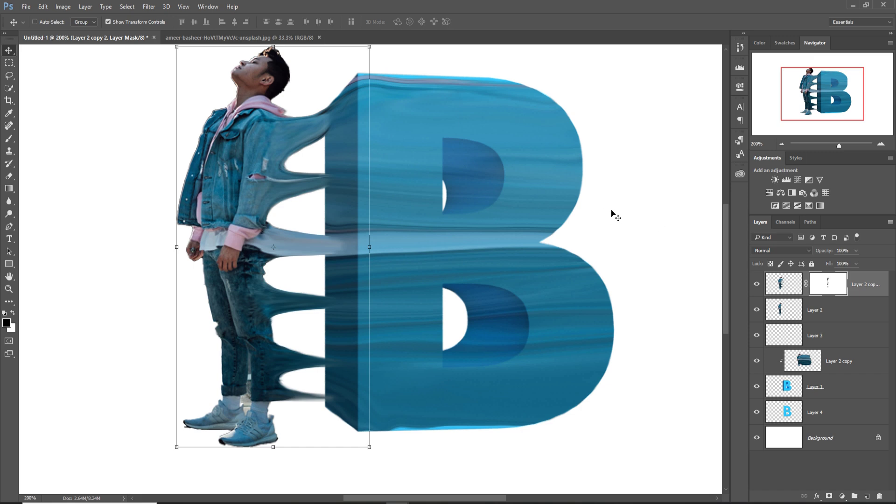
key("ctrl")
key("ctrl+minus")
key("ctrl+minus")
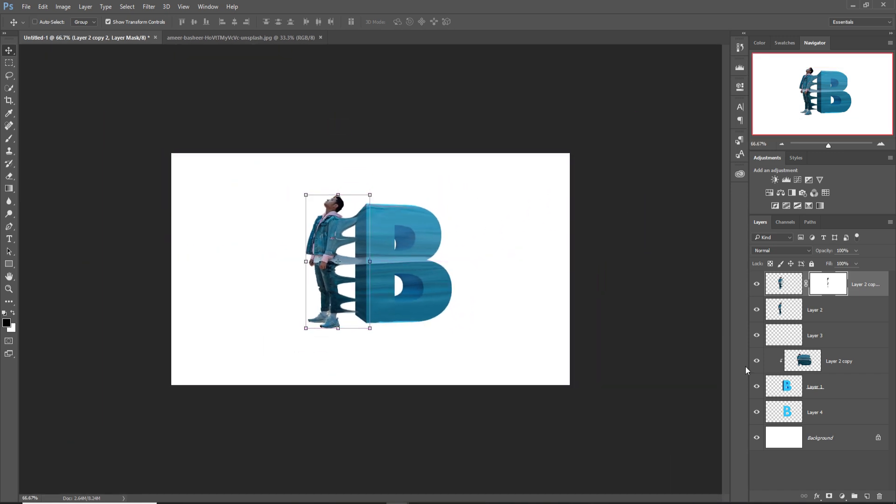
Add a Gradient Fill layer above the Background, starting from the Light Cyan preset
left_click(836, 442)
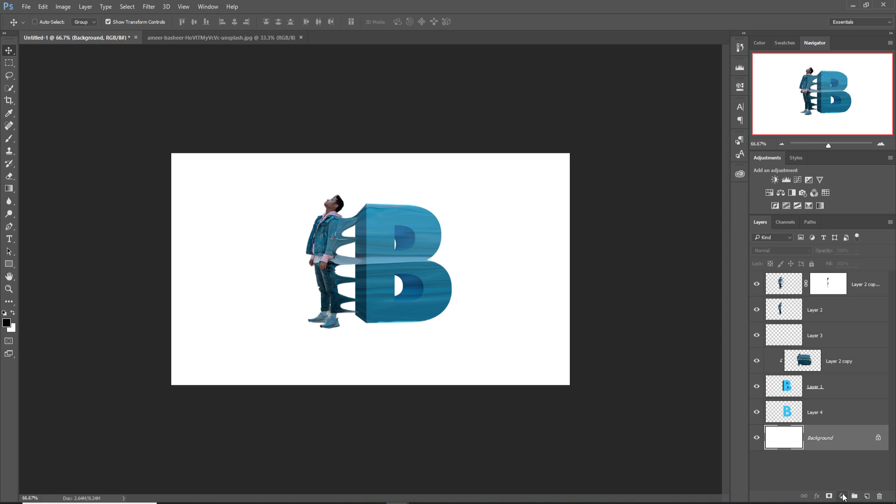
left_click(841, 495)
left_click(842, 296)
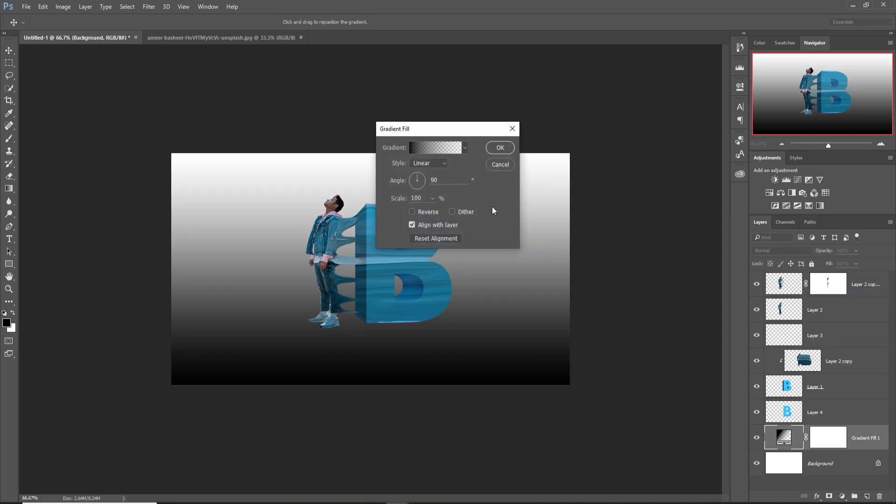
left_click(441, 150)
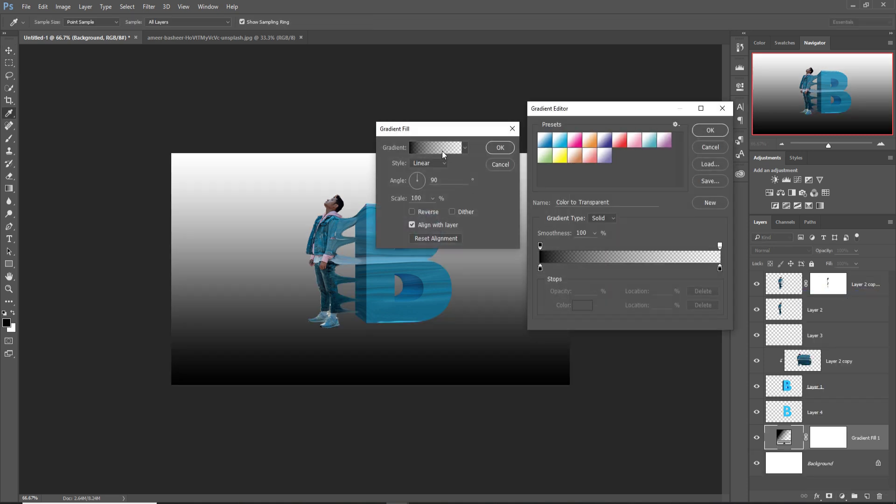
left_click(562, 146)
left_click(545, 144)
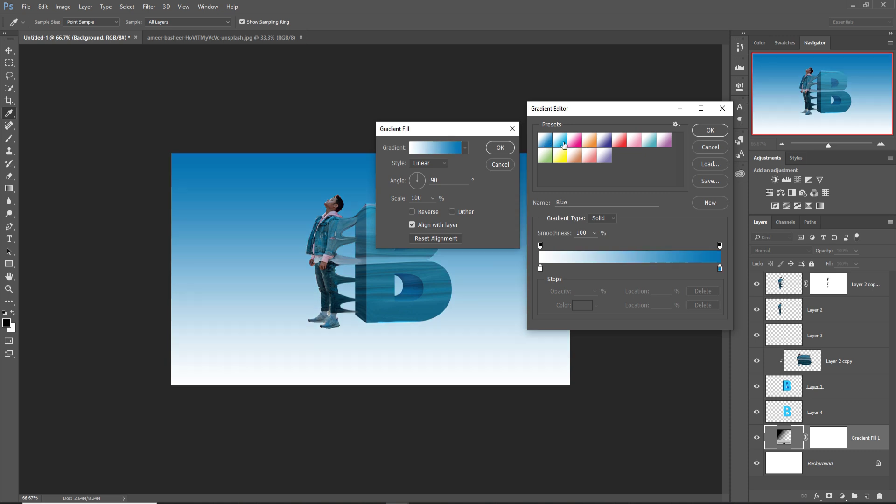
left_click(652, 146)
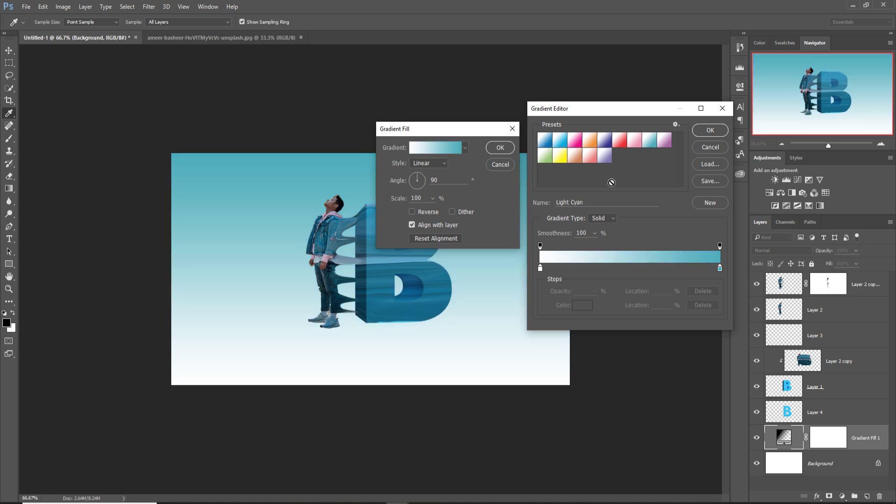
Set the gradient's left colour stop to pale teal a6d1d1
left_click(541, 269)
left_click(583, 305)
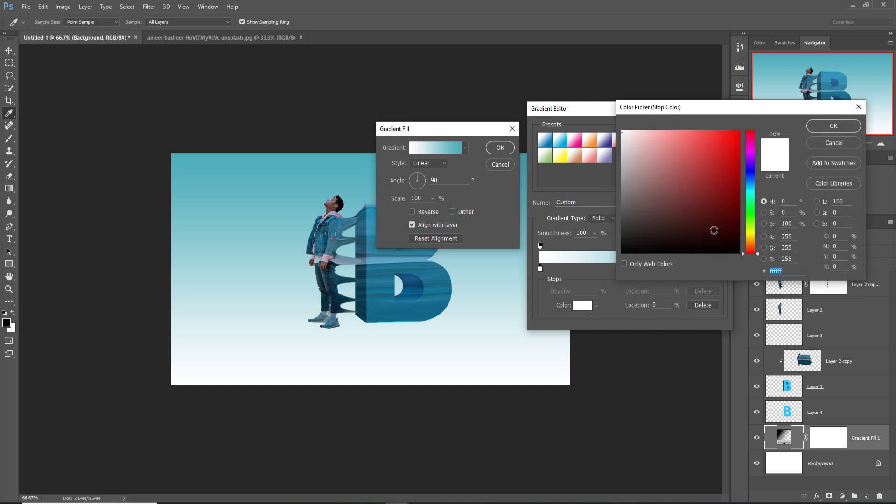
left_click(622, 200)
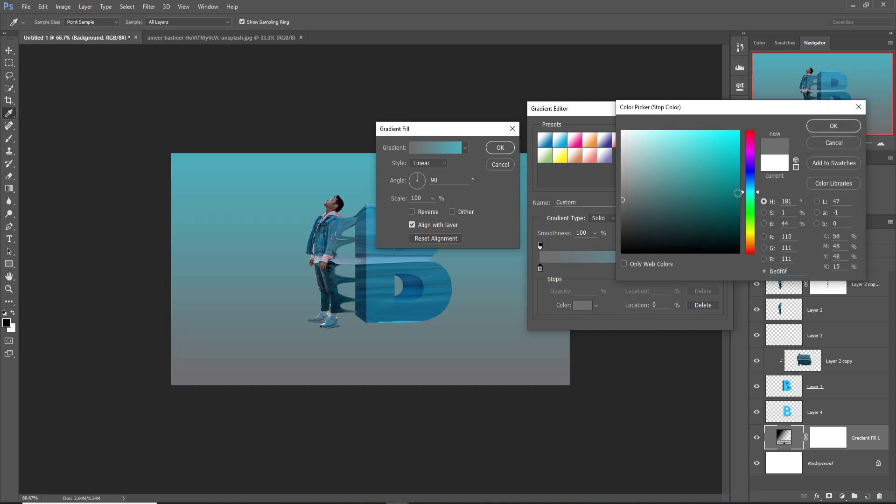
left_click(671, 195)
left_click(697, 196)
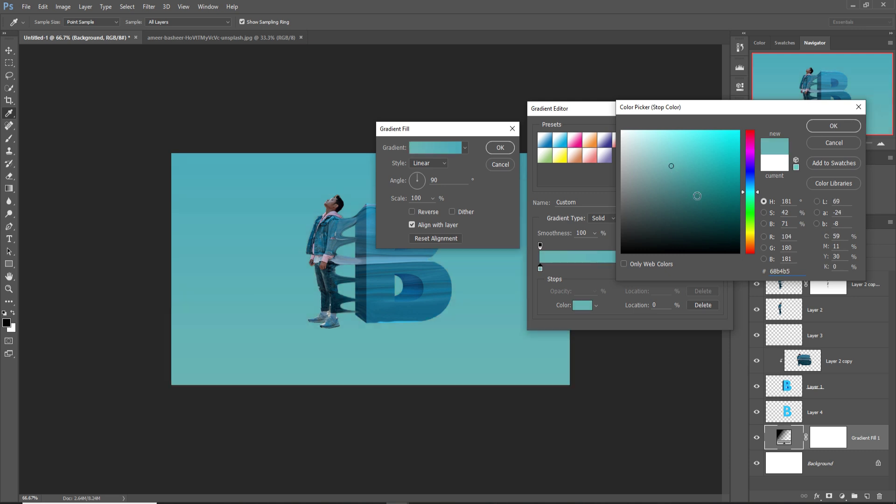
left_click_drag(683, 157, 699, 187)
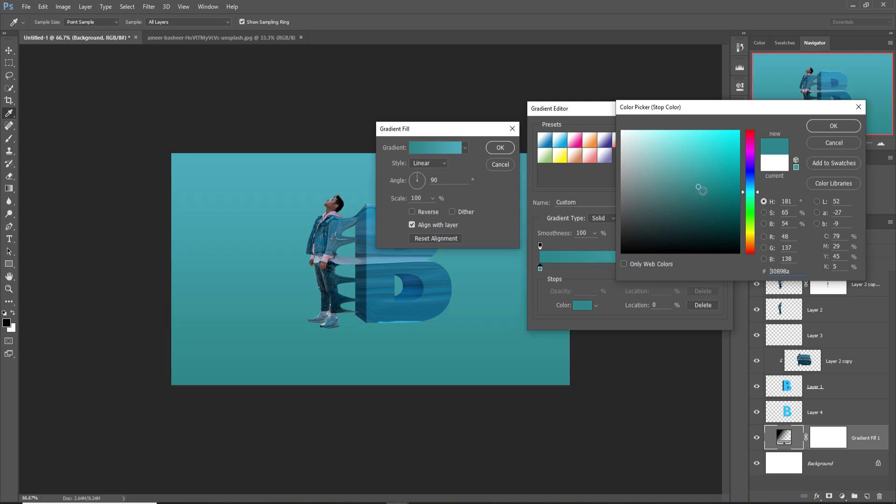
left_click(648, 157)
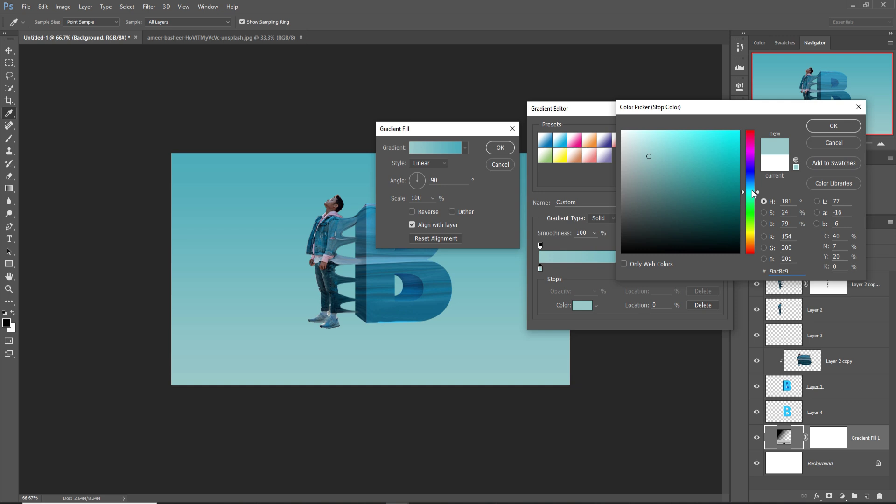
left_click(646, 153)
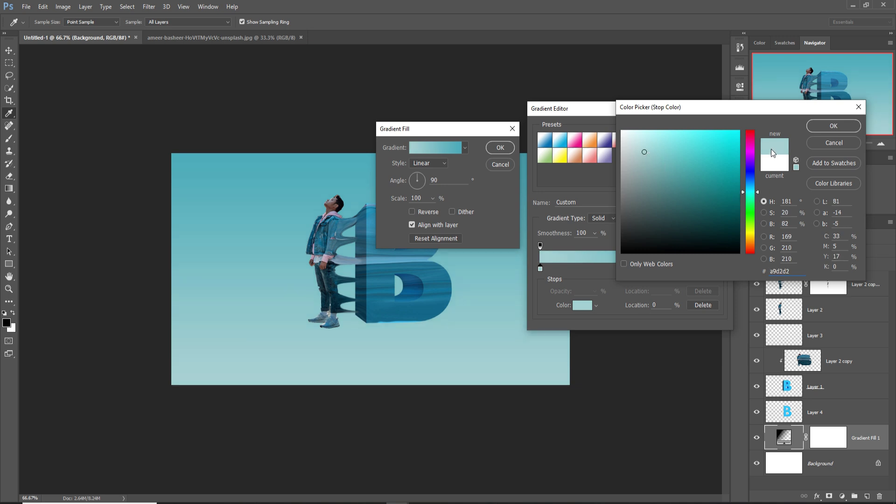
left_click(846, 124)
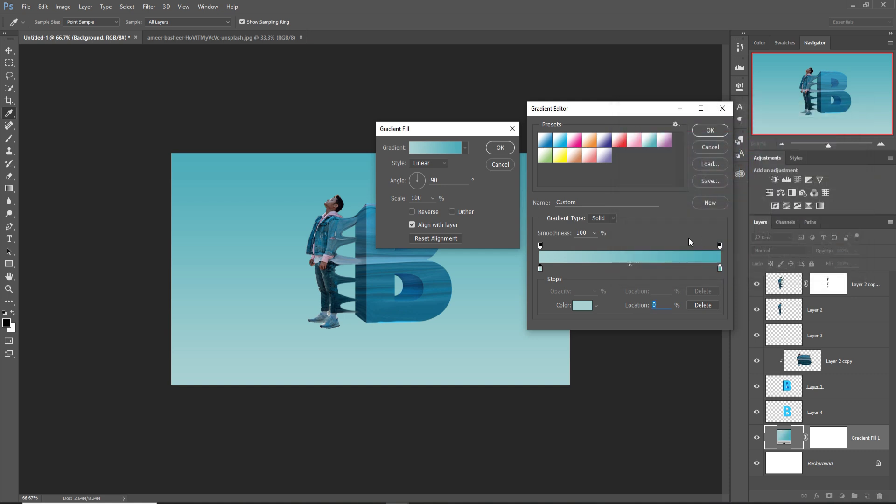
left_click(710, 131)
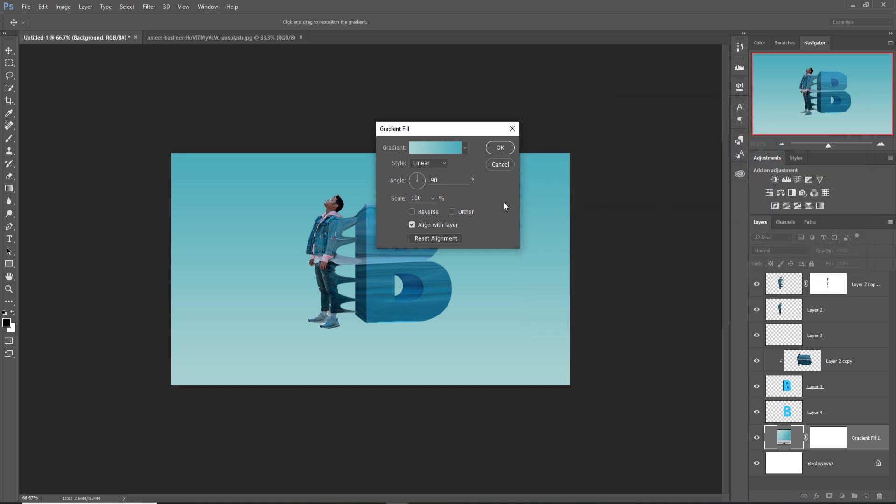
Make the gradient Radial and enlarge its scale to 297%
left_click(428, 164)
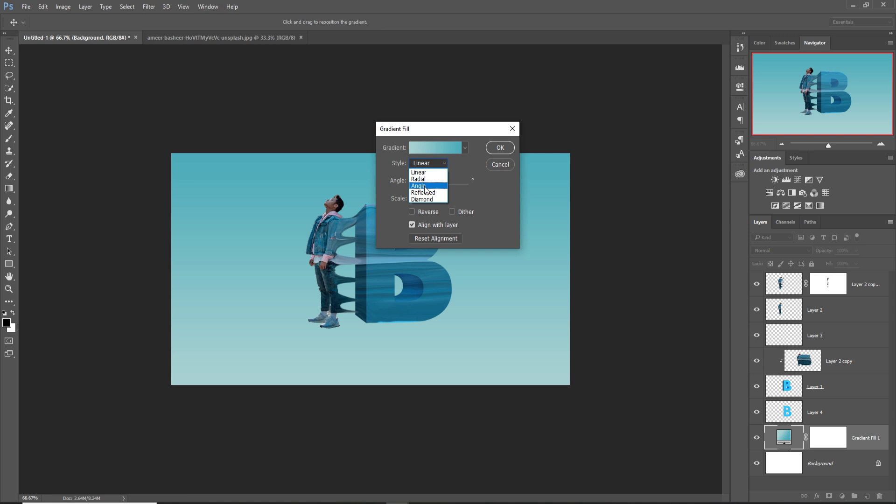
left_click(424, 179)
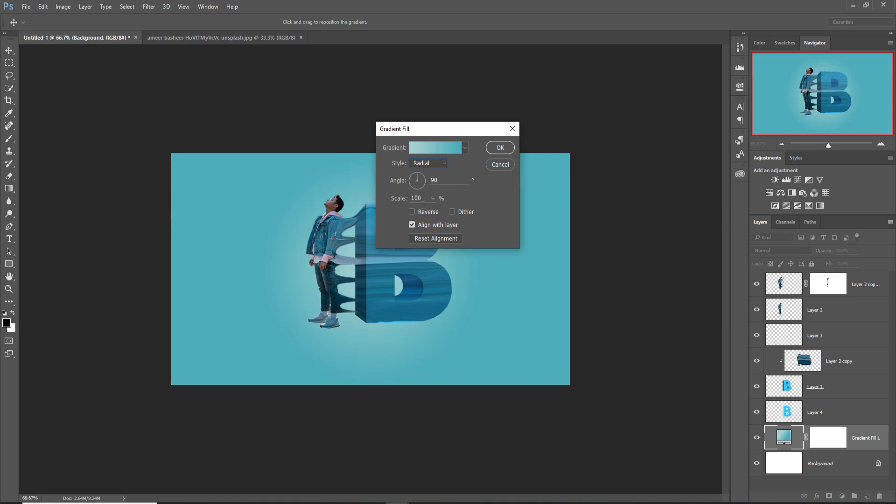
left_click_drag(432, 212, 440, 211)
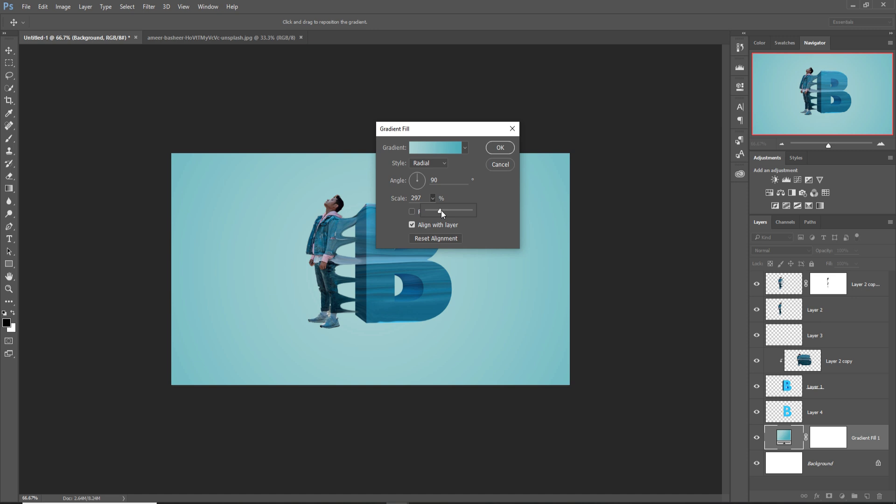
Set the gradient's right colour stop to dark teal and apply the fill
left_click(453, 149)
left_click(720, 268)
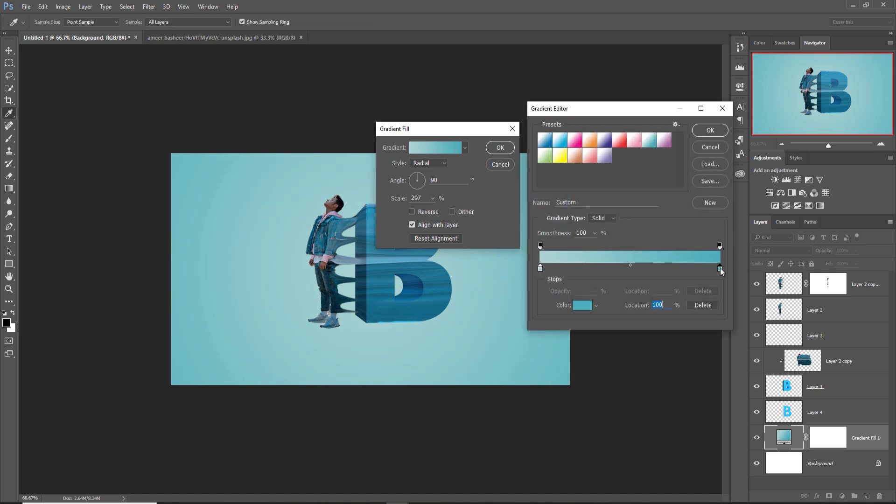
left_click(583, 306)
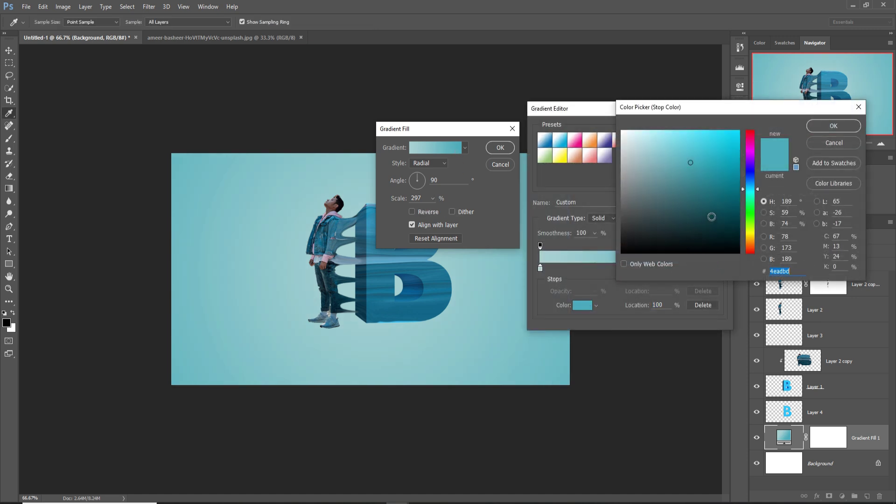
left_click(711, 215)
mouse_move(708, 213)
left_mouse_down()
mouse_move(726, 206)
mouse_move(733, 233)
mouse_move(727, 227)
mouse_move(737, 230)
left_mouse_up()
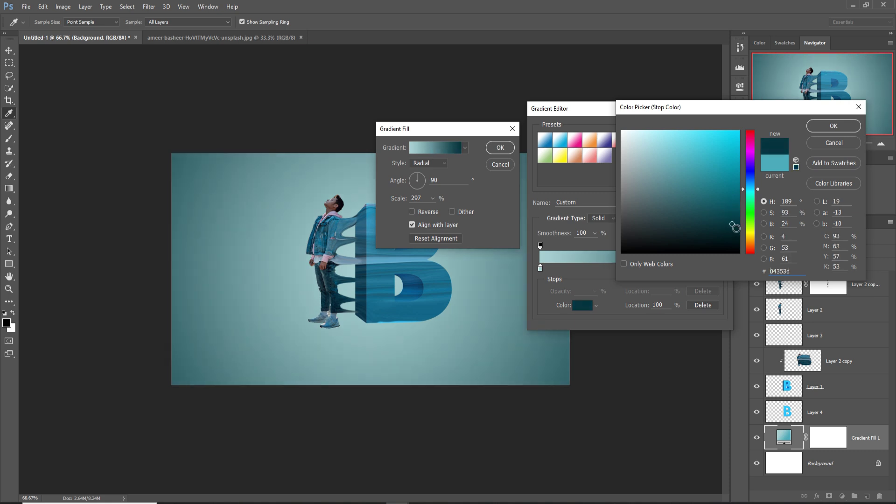
left_click(833, 126)
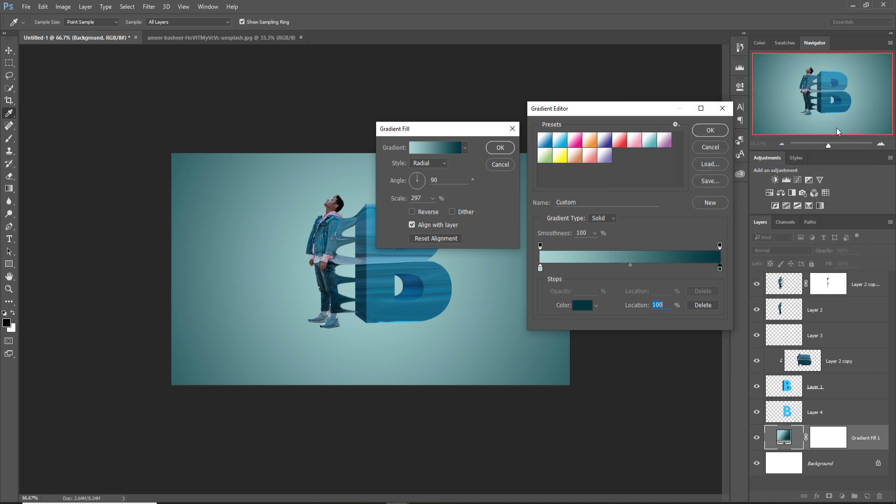
left_click(717, 130)
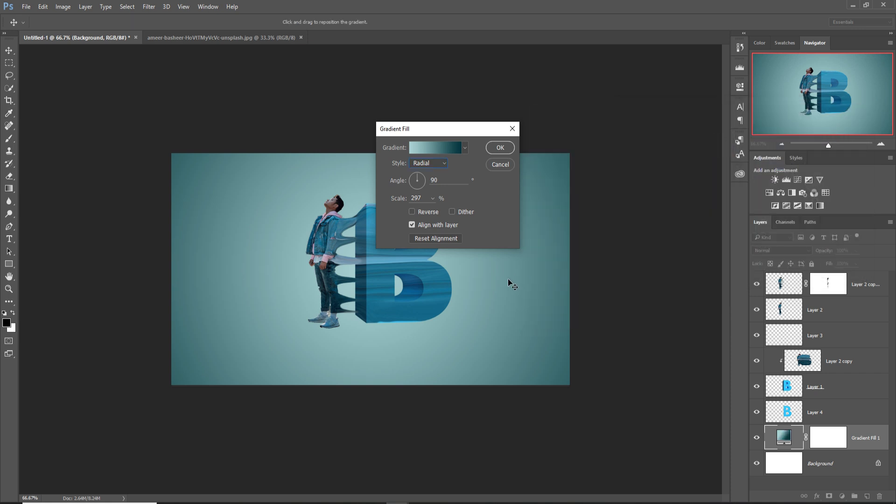
left_click(500, 148)
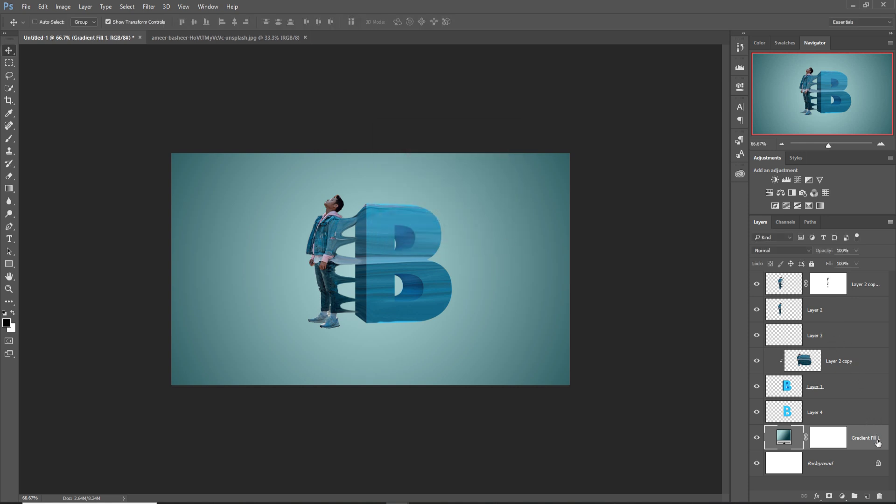
On a new Layer 5, paint a soft black blob below the B with a 300 px brush
left_click(867, 496)
key("b")
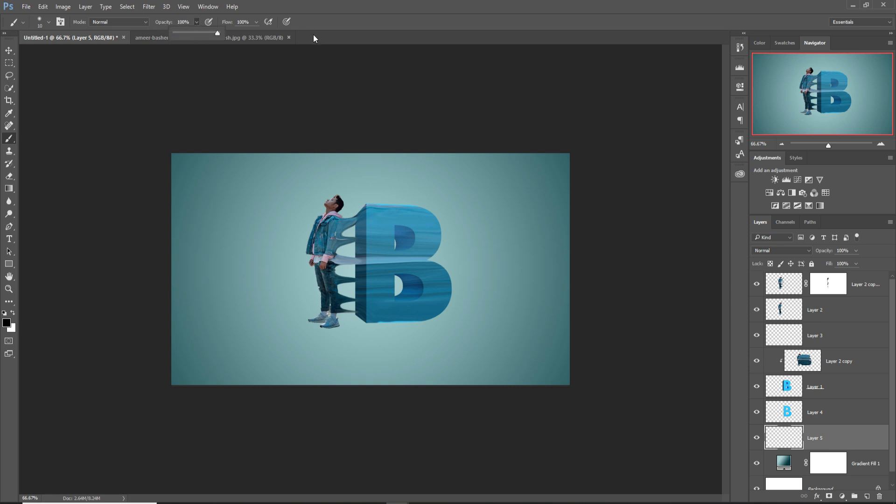
left_click(408, 330)
key("bracketright")
key("bracketright")
key("bracketright")
key("bracketright")
key("bracketright")
key("bracketright")
key("bracketright")
key("bracketright")
key("bracketright")
key("bracketright")
key("bracketright")
key("bracketright")
key("bracketright")
key("bracketright")
key("bracketright")
key("bracketright")
key("bracketright")
key("bracketright")
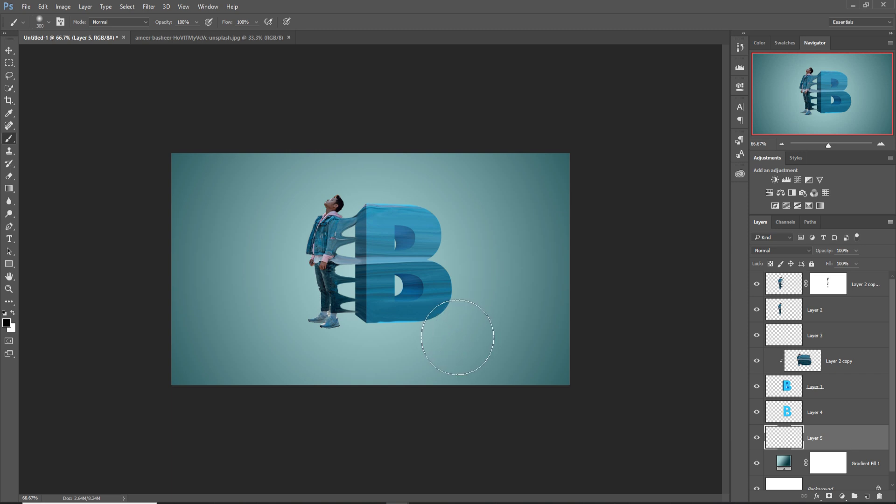
left_click_drag(448, 346, 449, 355)
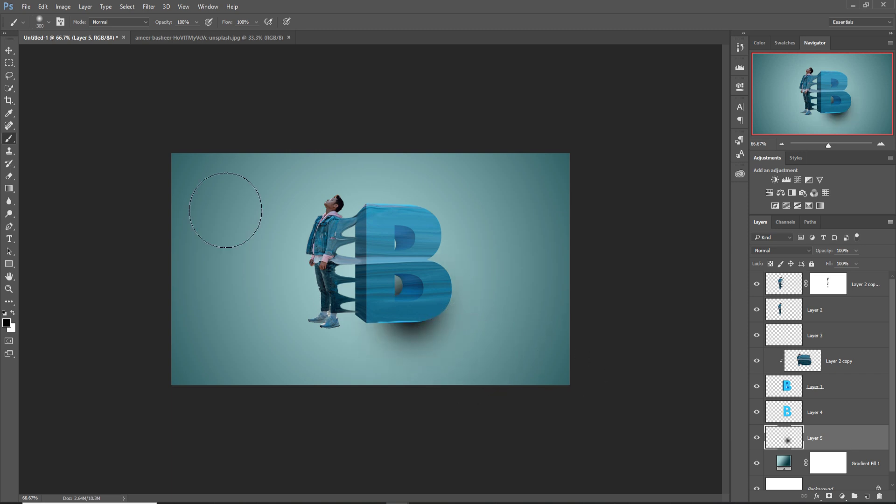
Squash and widen the shadow into a flat ellipse centred under the B and person
key("v")
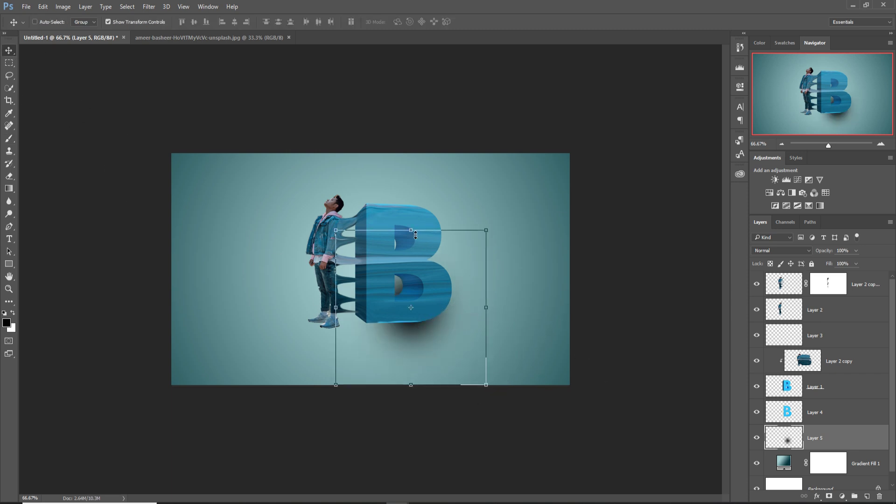
left_click_drag(411, 230, 411, 316)
left_click_drag(486, 350, 657, 351)
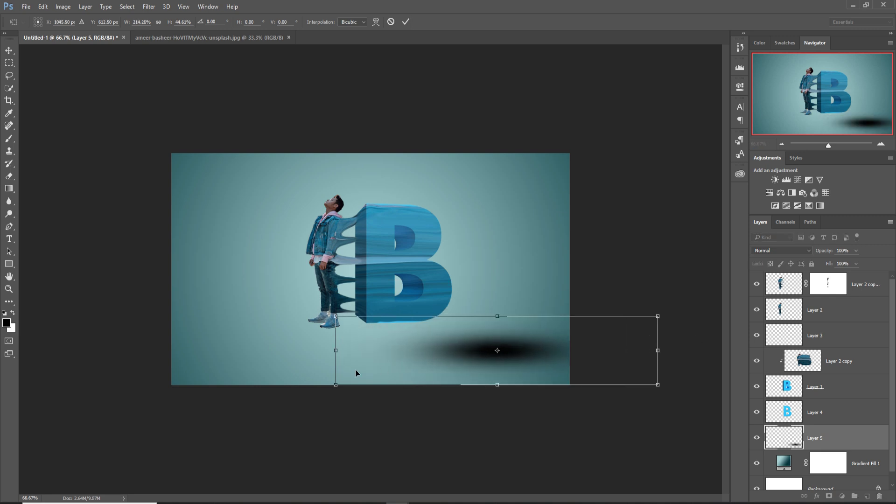
left_click_drag(341, 357, 198, 357)
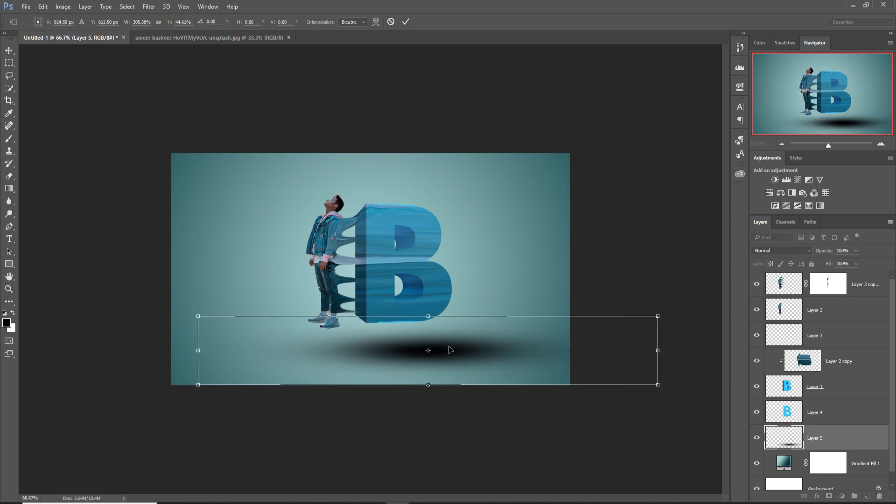
left_click_drag(445, 352, 418, 323)
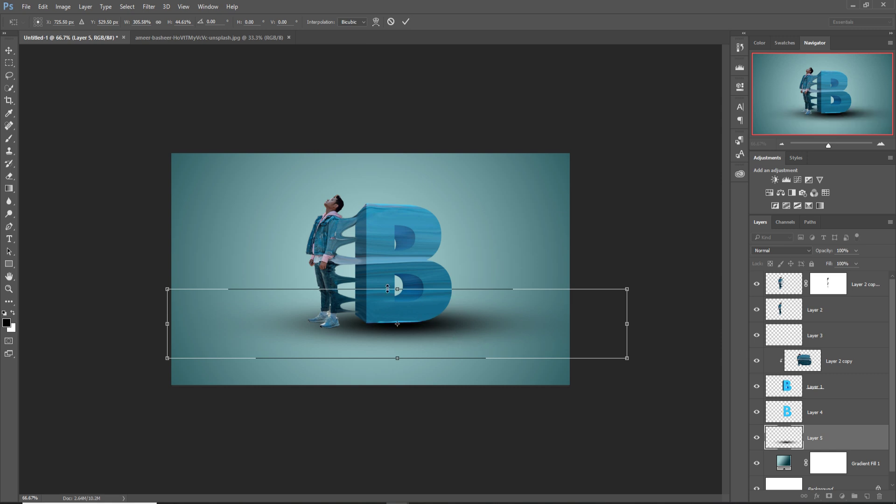
left_click_drag(406, 291, 395, 326)
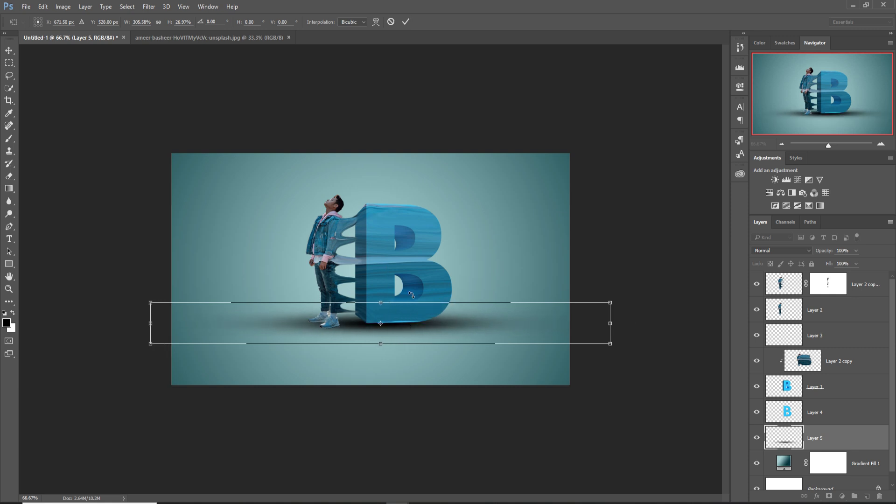
Duplicate the shadow as Layer 5 copy, shrink it to about 42%, and place it under the feet
left_click(406, 22)
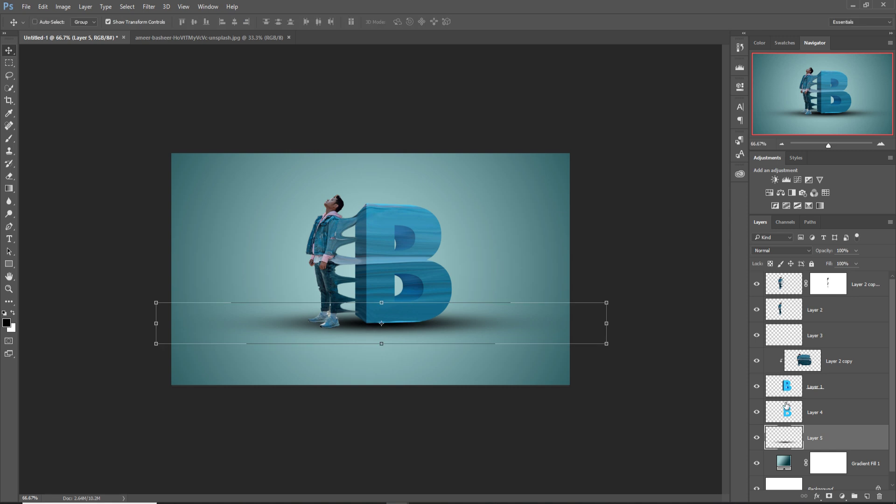
right_click(865, 436)
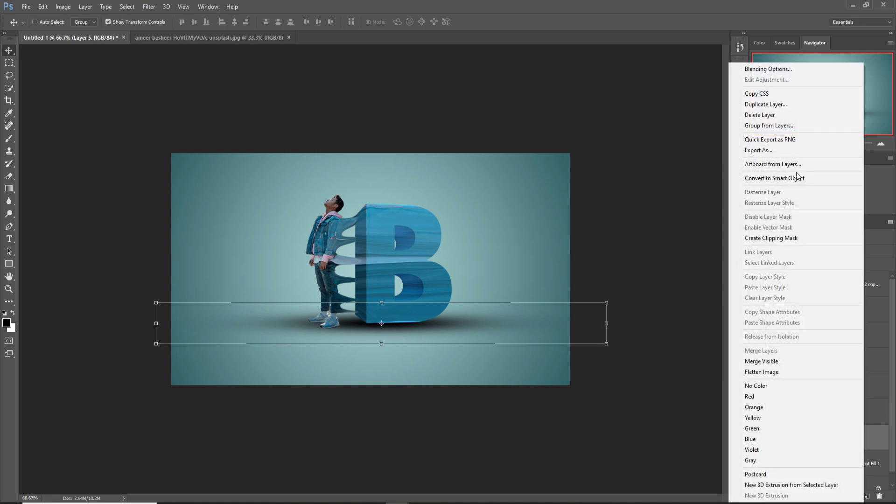
left_click(770, 104)
left_click(531, 159)
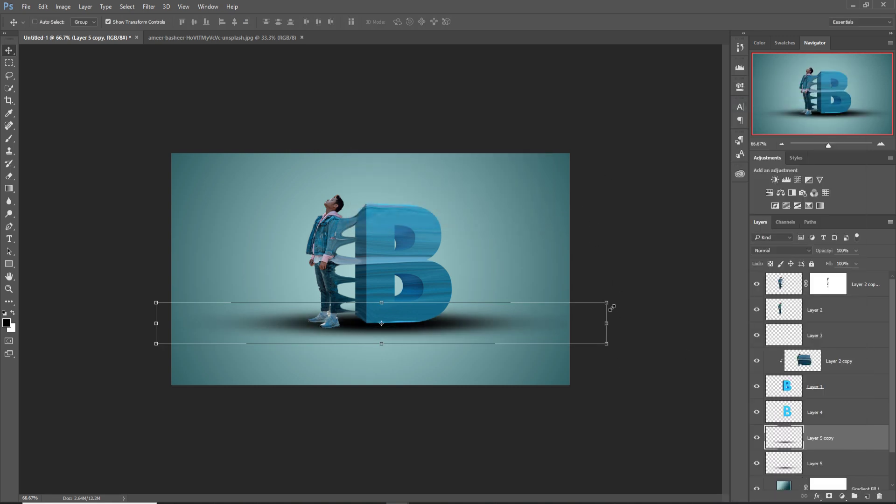
left_click_drag(608, 305, 346, 327)
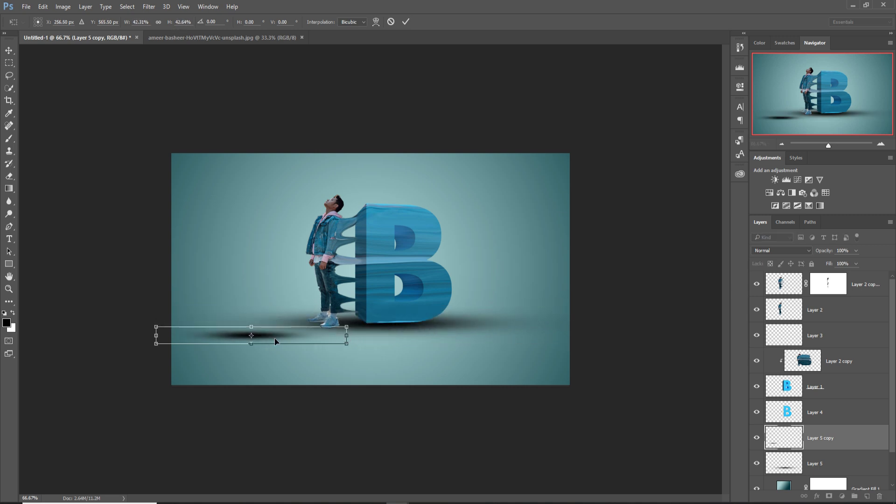
left_click_drag(261, 338, 335, 328)
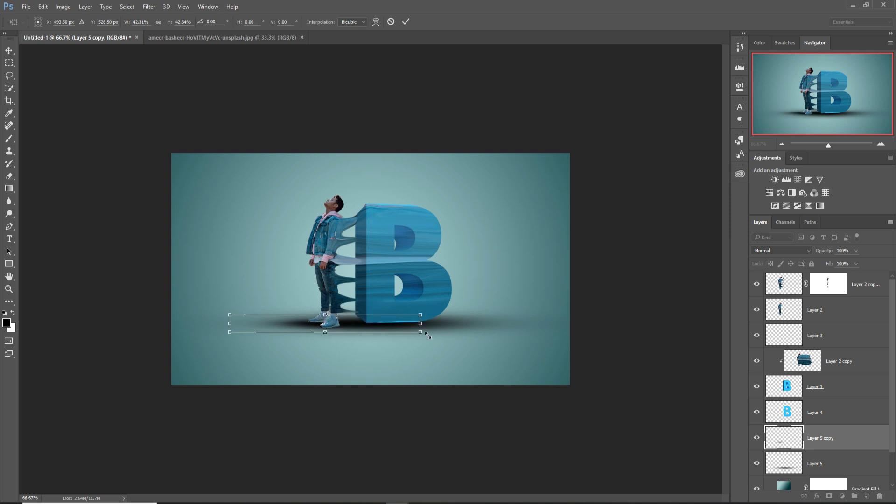
left_click(406, 22)
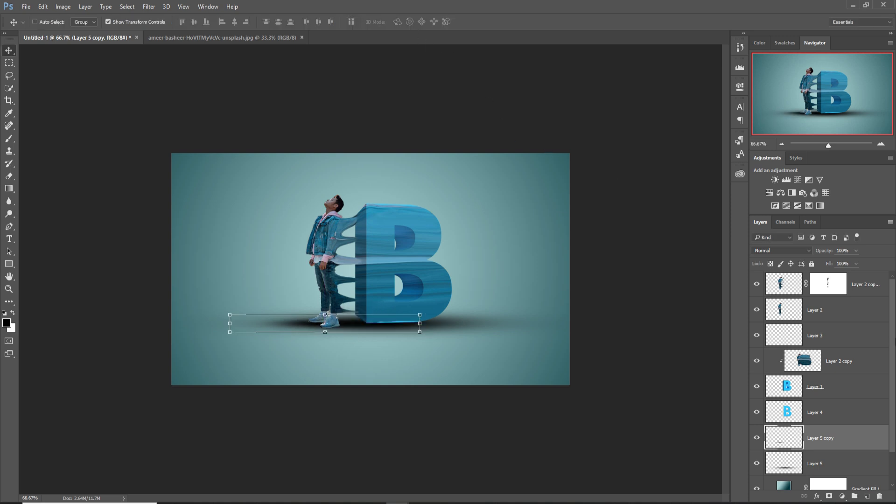
Duplicate again as Layer 5 copy 2, scale it to 77%, and nudge it under the feet and B
right_click(856, 437)
left_click(752, 116)
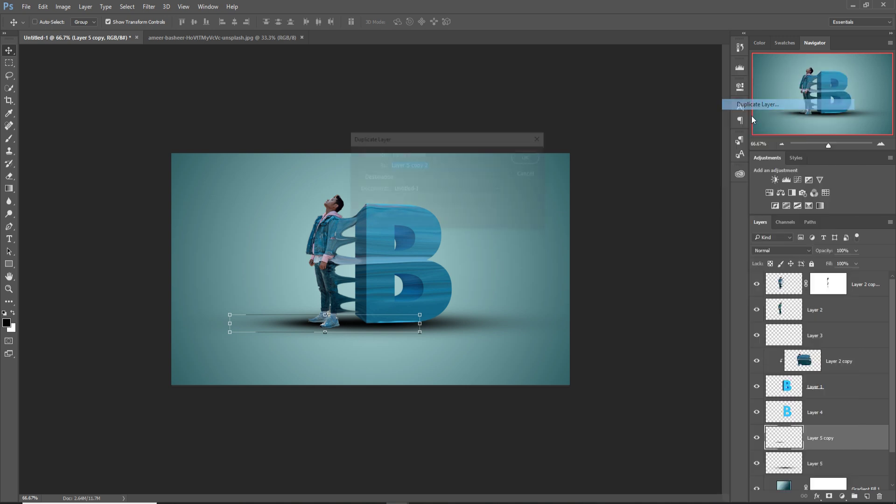
left_click(529, 158)
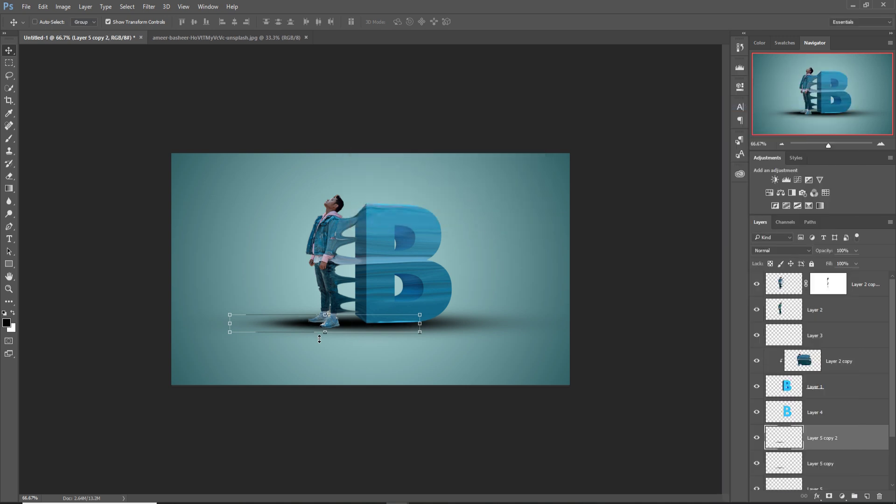
left_click_drag(311, 330, 313, 332)
left_click_drag(323, 333, 324, 334)
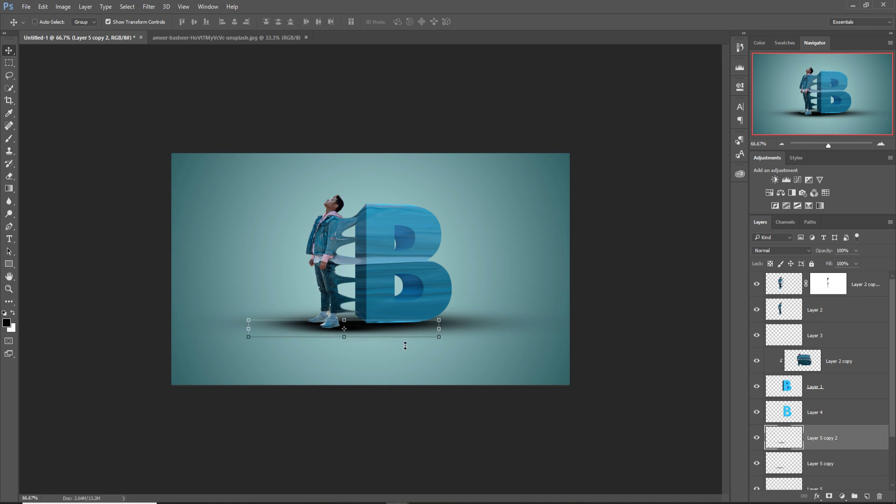
left_click_drag(439, 337, 357, 331)
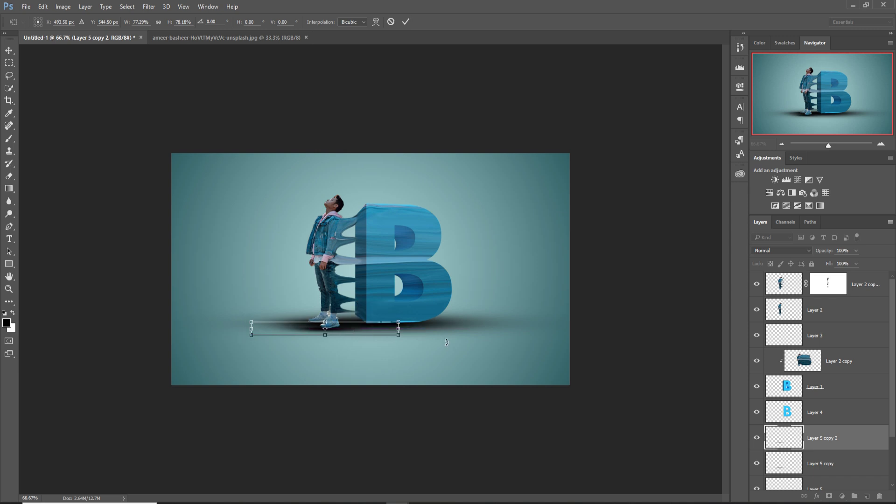
key("Up")
key("Up")
key("Up")
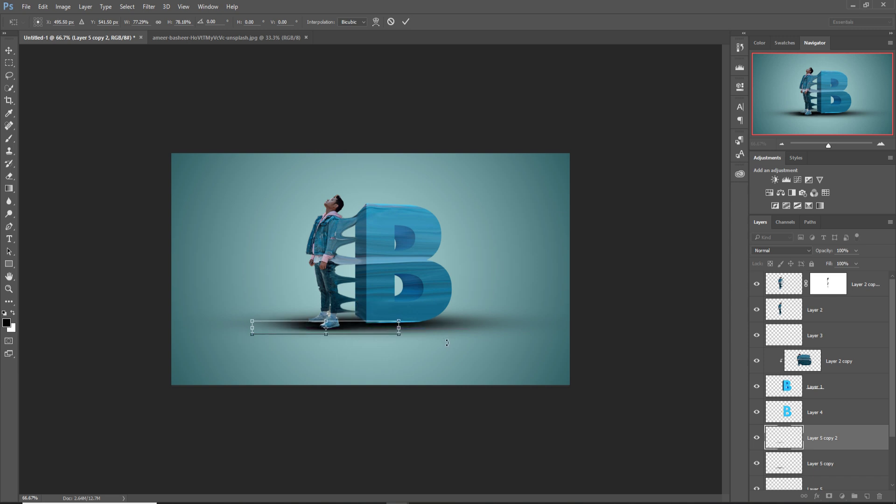
Add a new Layer 6 above Layer 2 copy and clip it to the B's texture
left_click(406, 22)
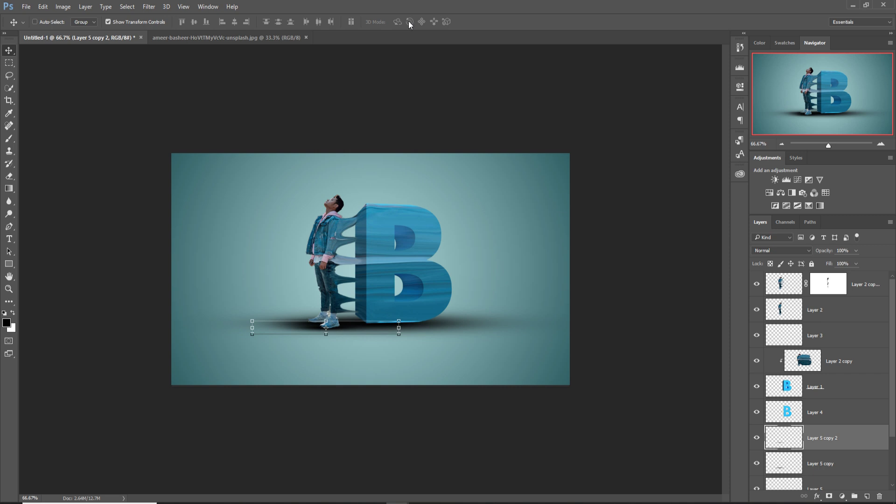
left_click(867, 367)
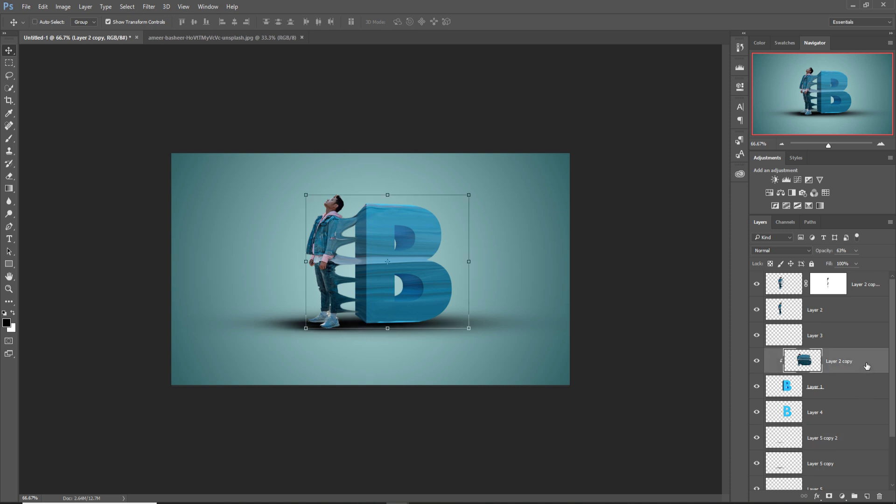
left_click(869, 497)
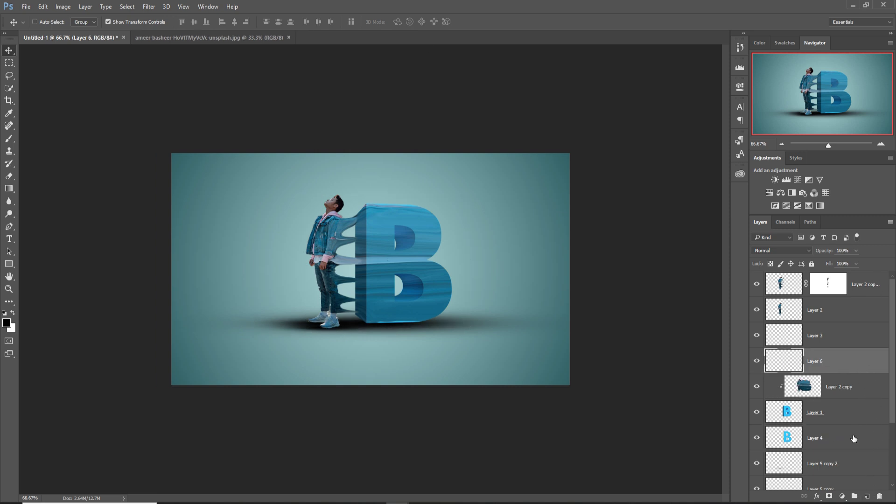
right_click(853, 362)
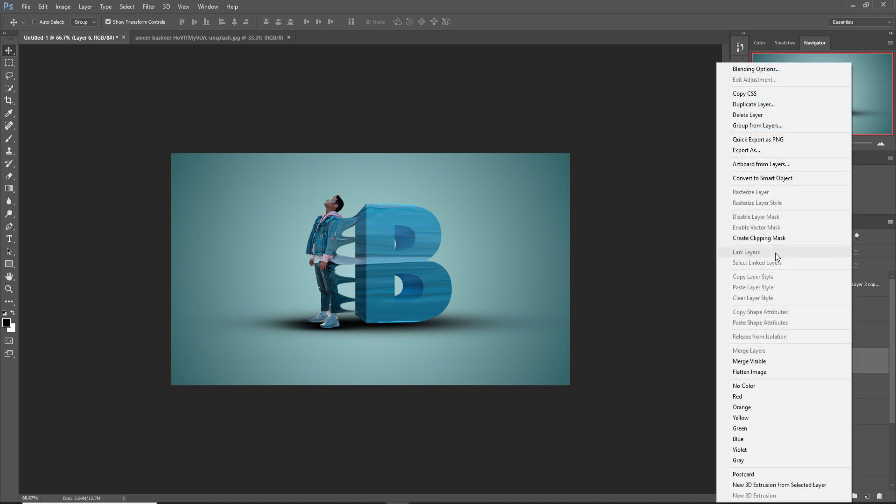
left_click(763, 231)
Paint faint shading along the B's base with a smaller brush at 11% opacity
left_click(9, 139)
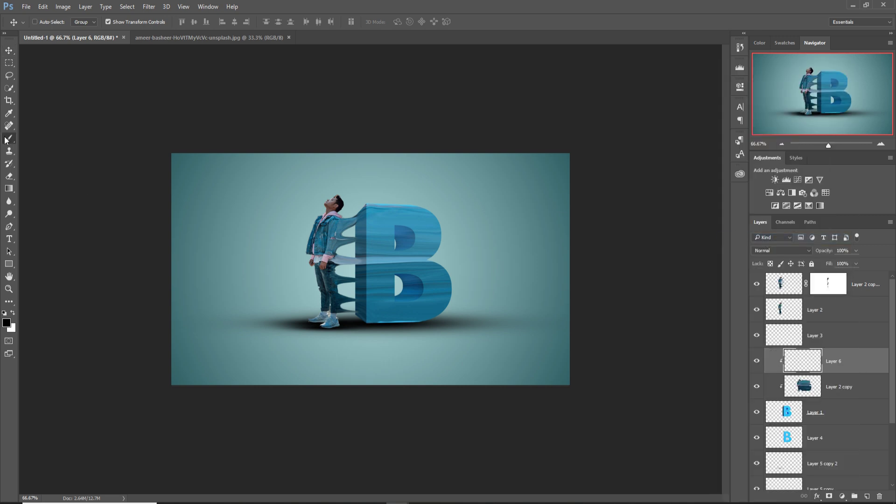
left_click(196, 22)
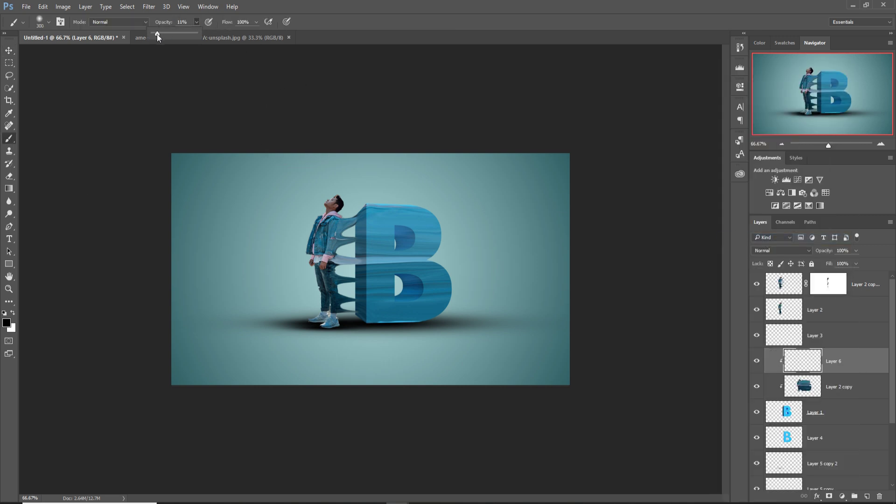
key("bracketleft")
key("bracketleft")
key("bracketleft")
key("bracketleft")
key("bracketleft")
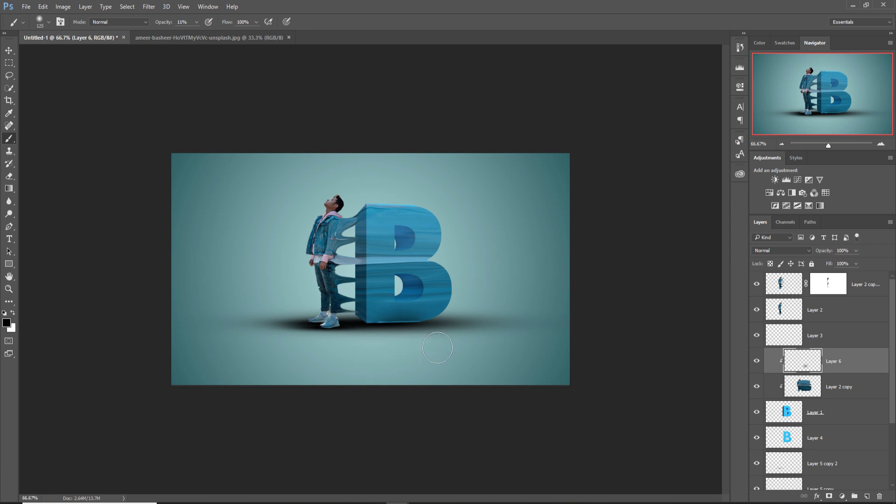
mouse_move(396, 347)
left_mouse_down()
mouse_move(375, 348)
mouse_move(420, 354)
mouse_move(390, 351)
mouse_move(406, 356)
mouse_move(468, 350)
mouse_move(336, 357)
mouse_move(365, 346)
left_mouse_up()
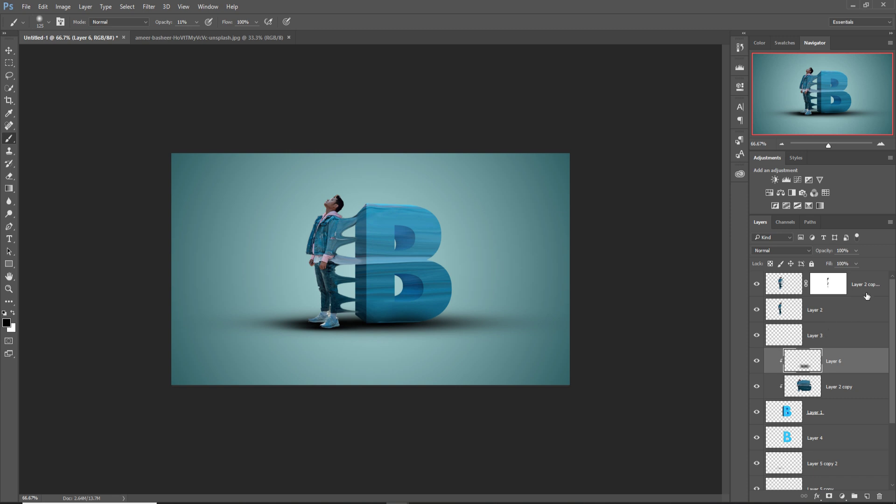
Add a new Layer 7 clipped to the top person layer and faintly shade the feet
left_click(866, 295)
left_click(868, 496)
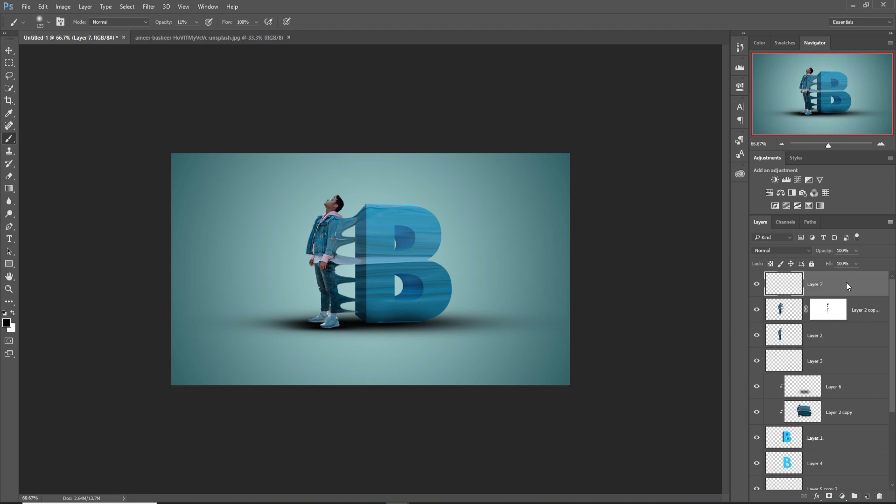
right_click(847, 282)
left_click(755, 238)
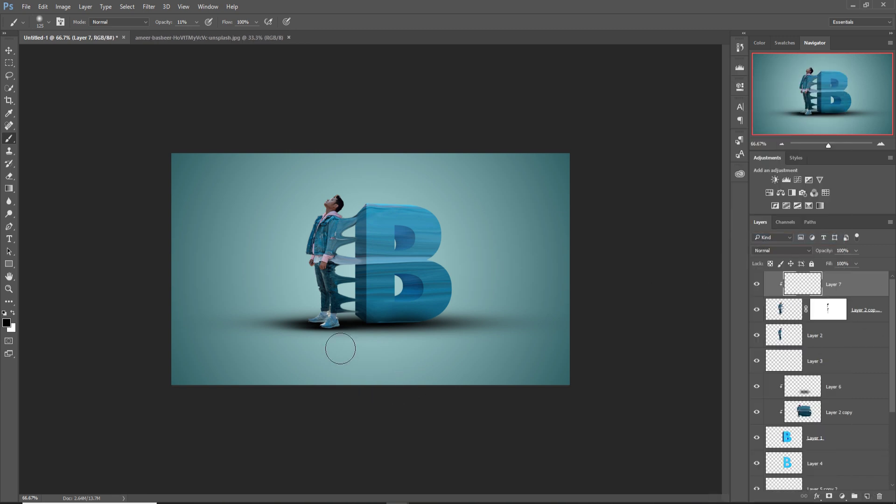
mouse_move(369, 350)
left_mouse_down()
mouse_move(310, 350)
mouse_move(367, 358)
left_mouse_up()
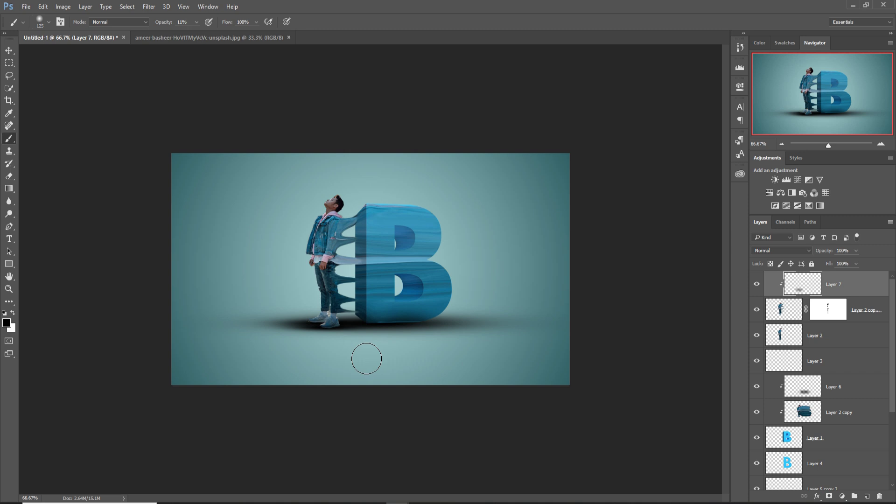
Set a smaller brush at 53% opacity with white paint on Layer 6 for the B's highlight
key("bracketleft")
key("bracketleft")
key("bracketleft")
key("bracketleft")
left_click_drag(196, 22, 205, 34)
key("bracketleft")
left_click(815, 391)
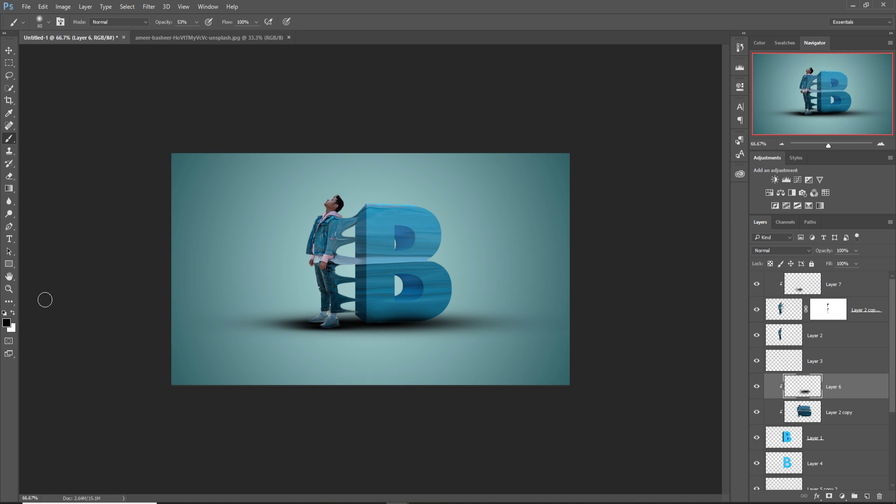
key("x")
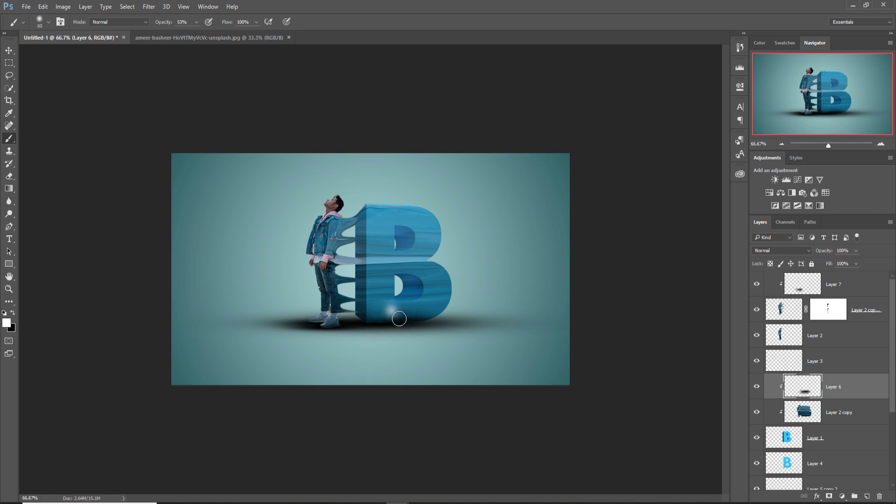